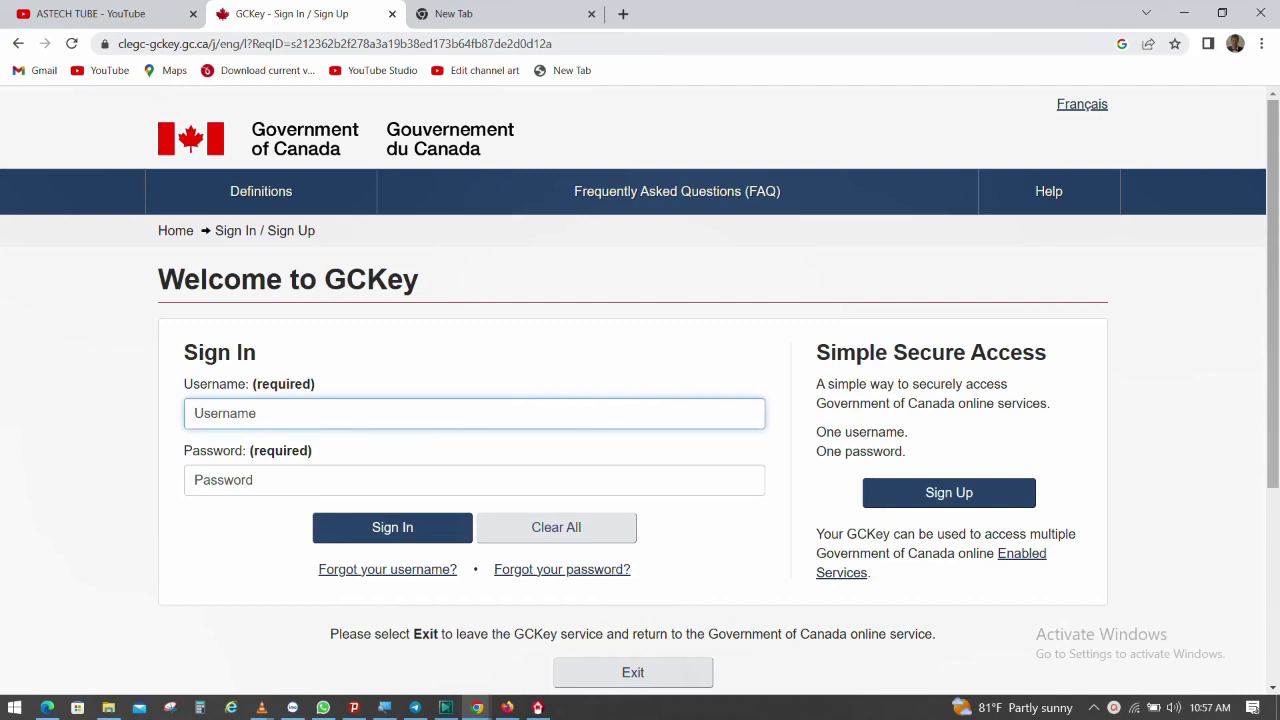
- Enter a username and a masked password in the GCKey sign-in fields
type("Asfaw12")
left_click(220, 480)
type("••")
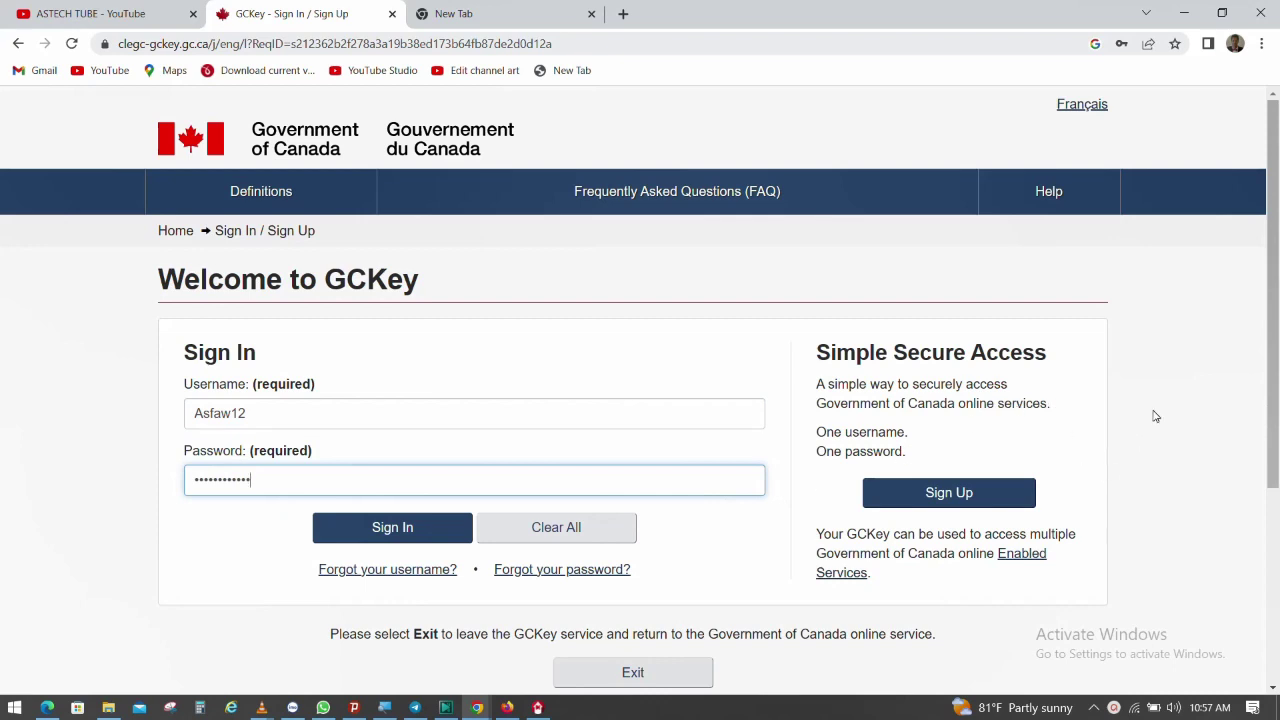
scroll(1275, 320, "down", 2)
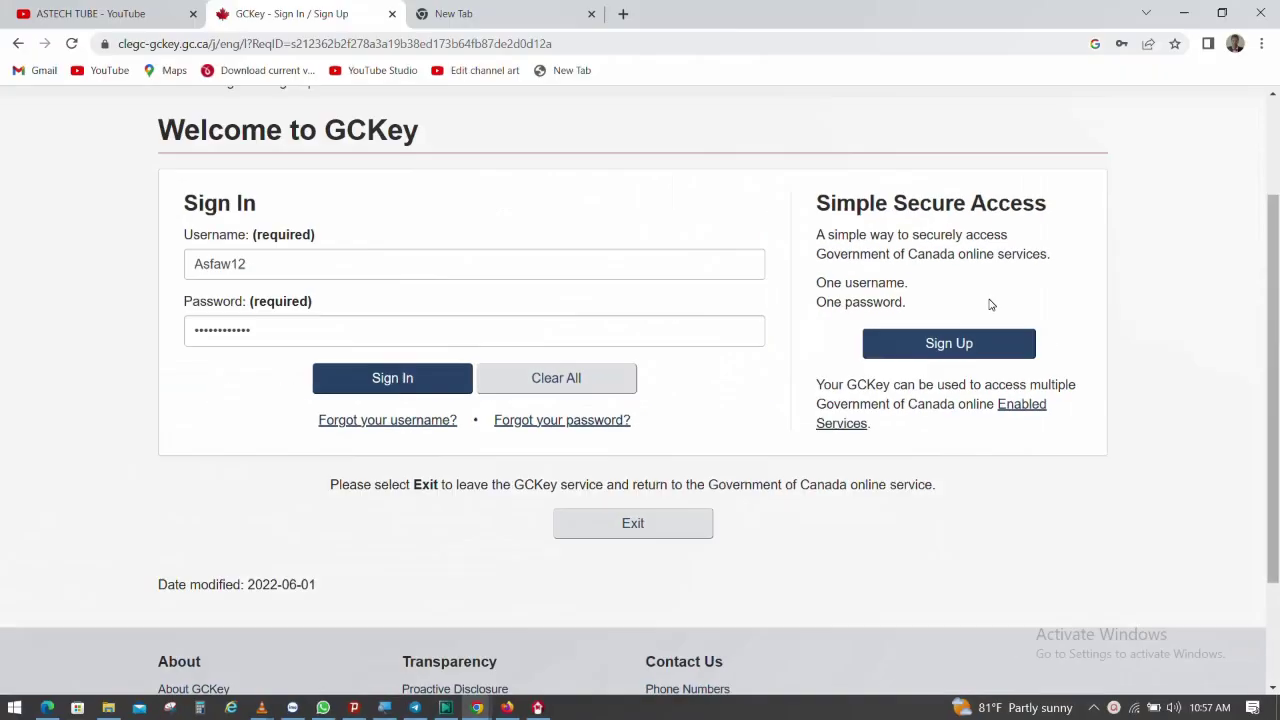
- Choose Sign Up under Simple Secure Access to register a new GCKey
left_click(960, 348)
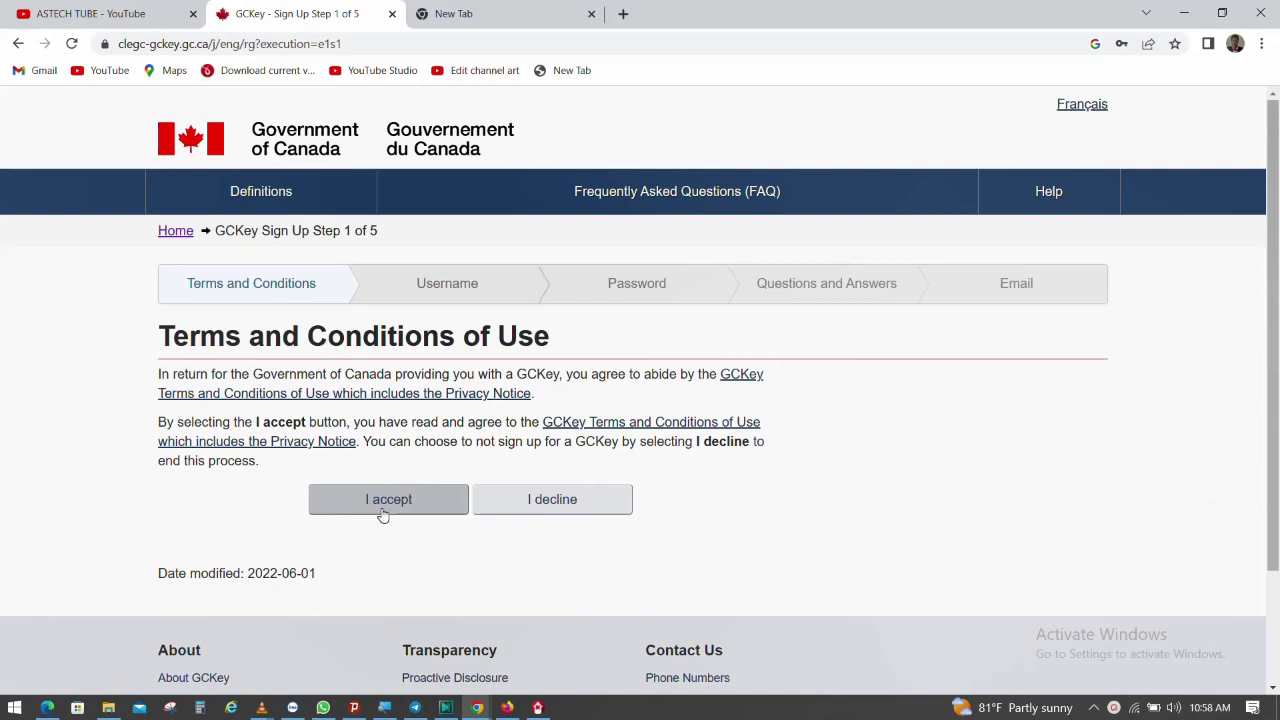
- Accept the Terms and Conditions of Use and review the username checklist
left_click(405, 507)
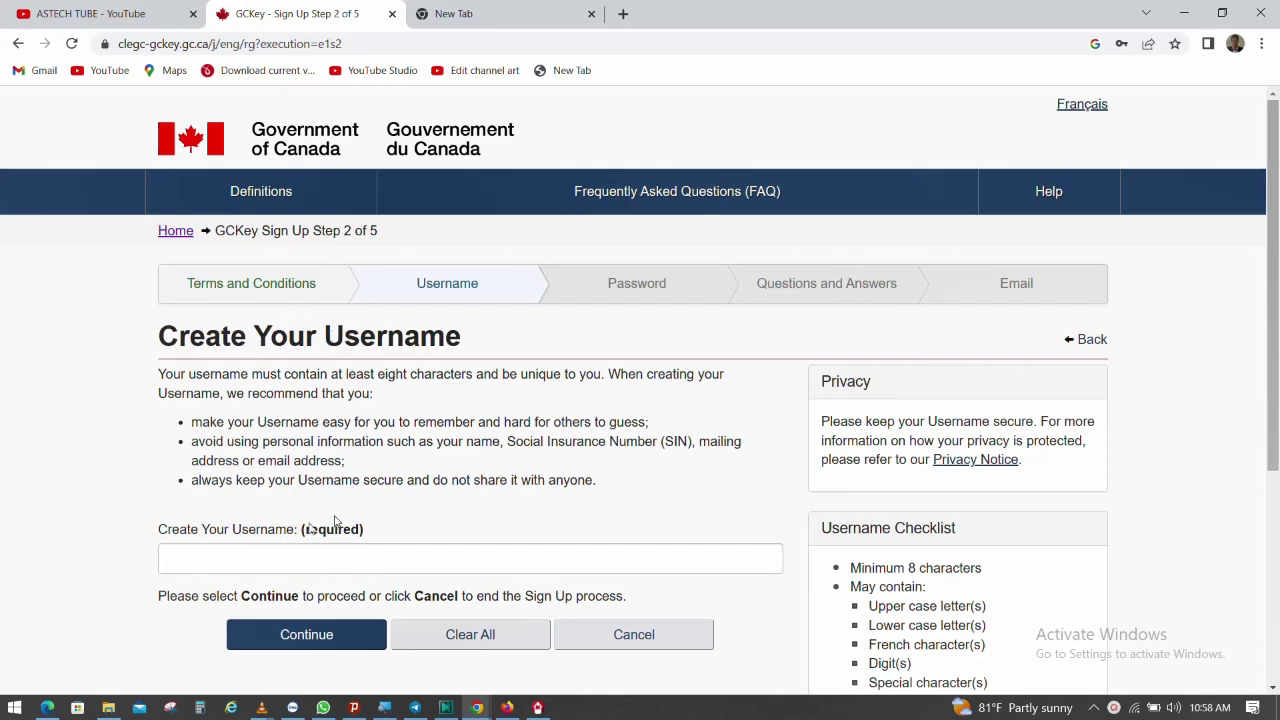
left_click_drag(1273, 320, 1276, 445)
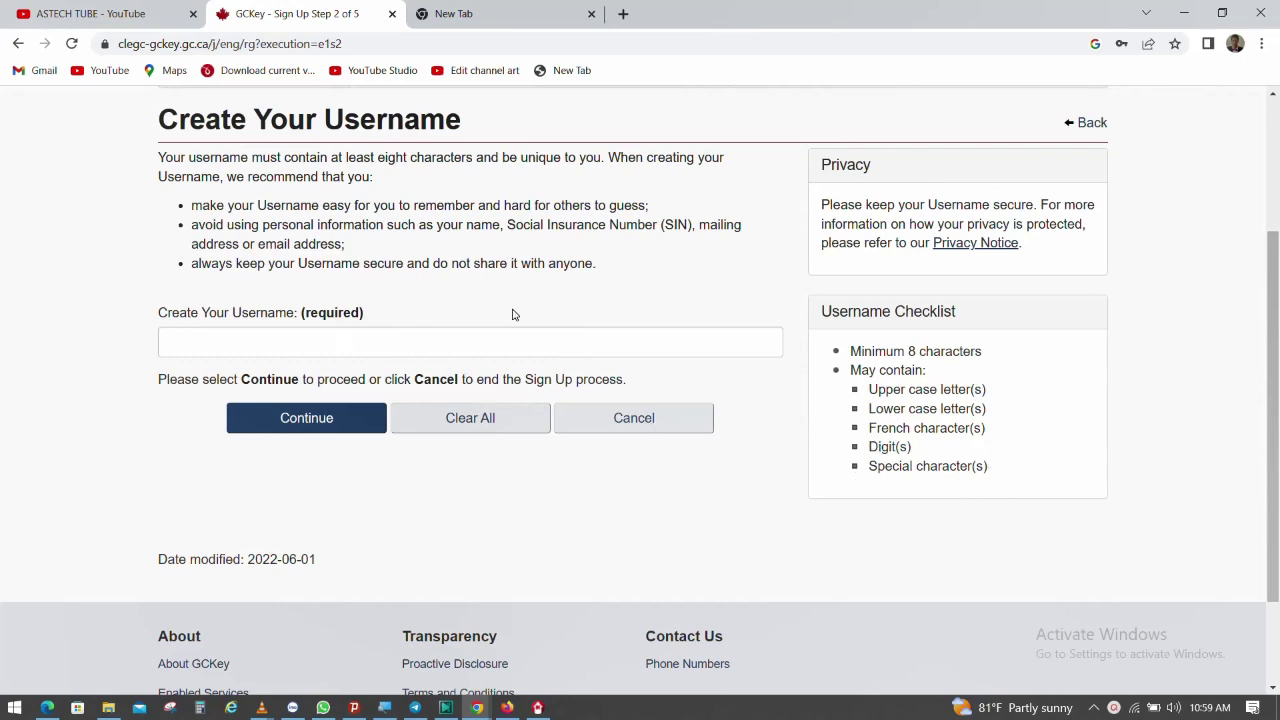
left_click_drag(850, 351, 975, 428)
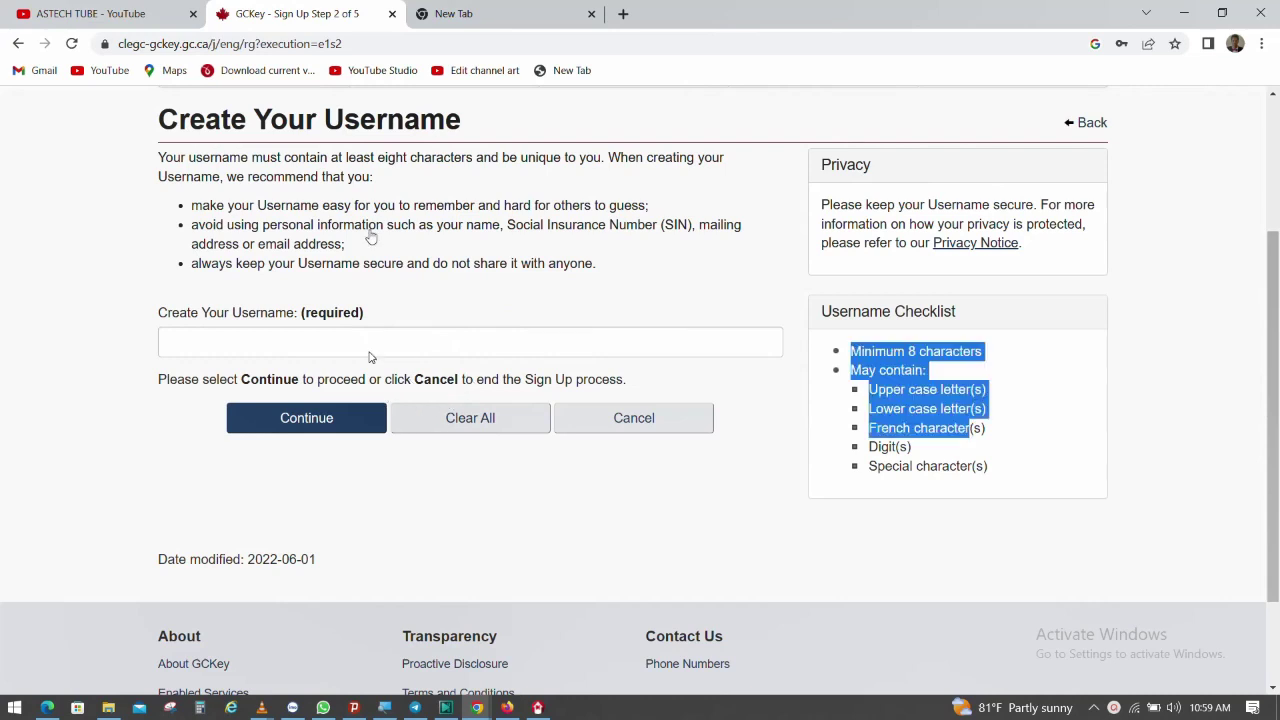
left_click(857, 346)
left_click_drag(850, 351, 993, 480)
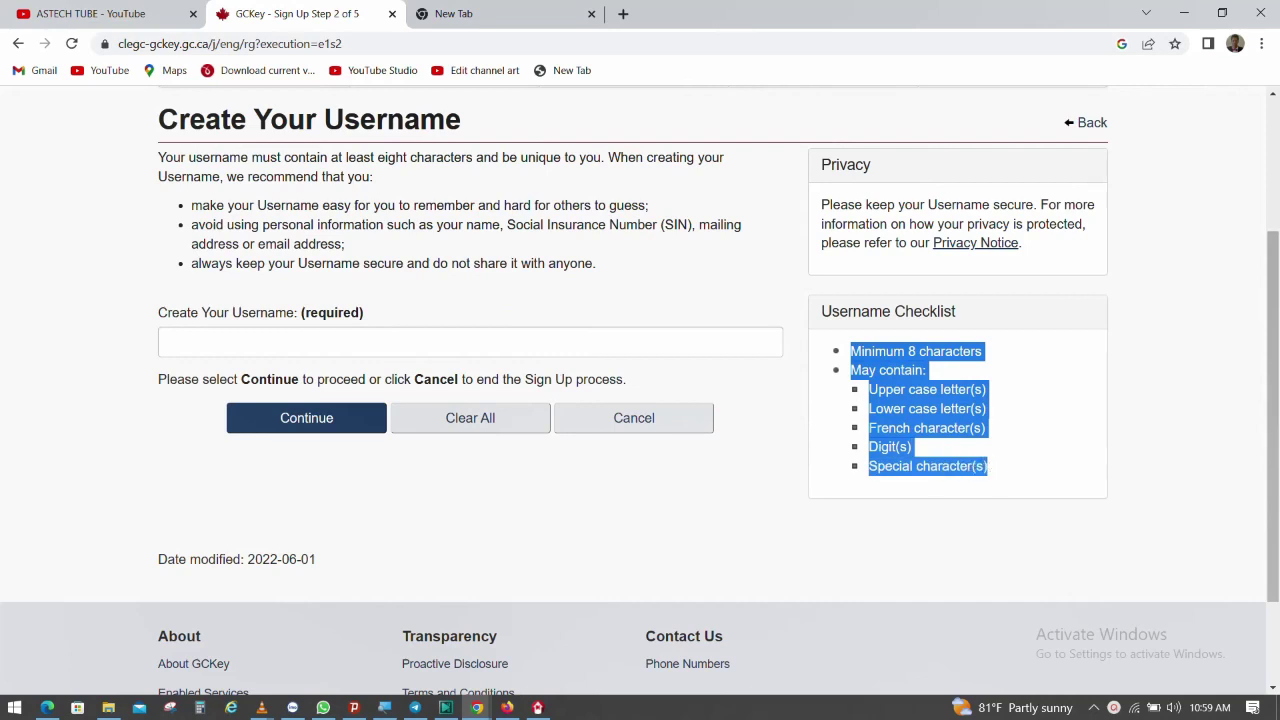
- Enter a new username in Create Your Username and submit it
left_click(401, 345)
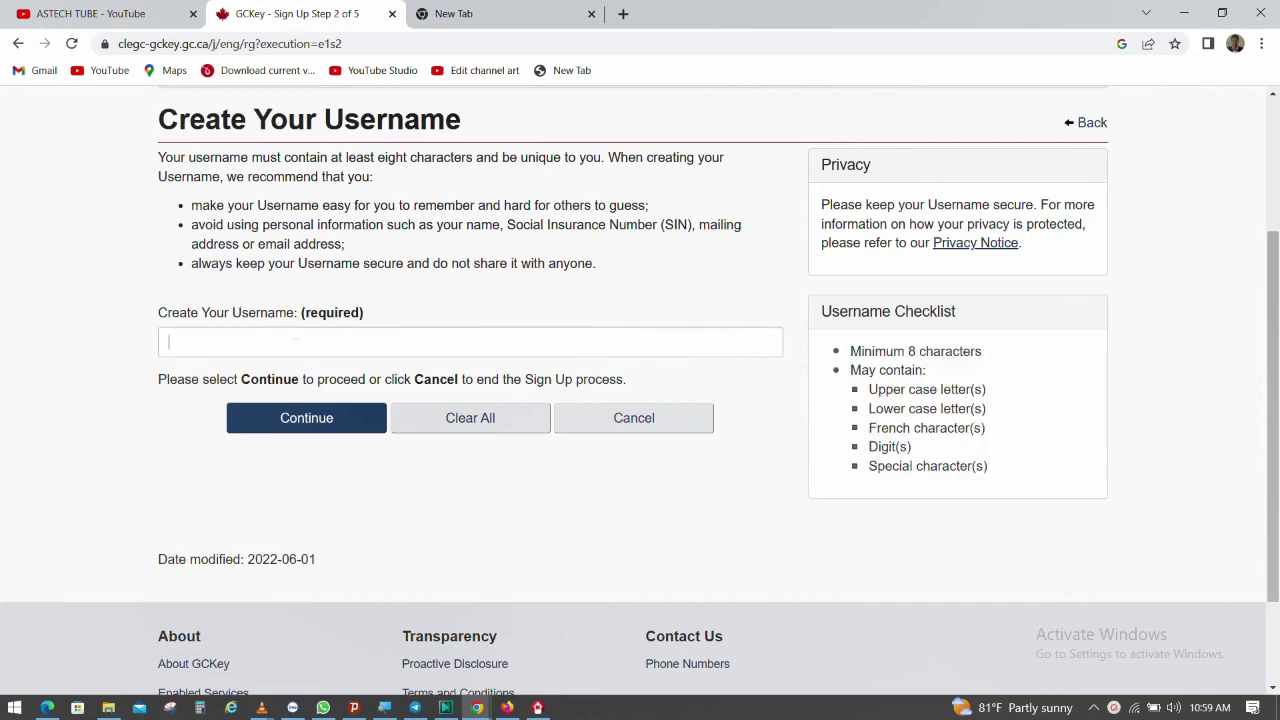
type("Asfaw123")
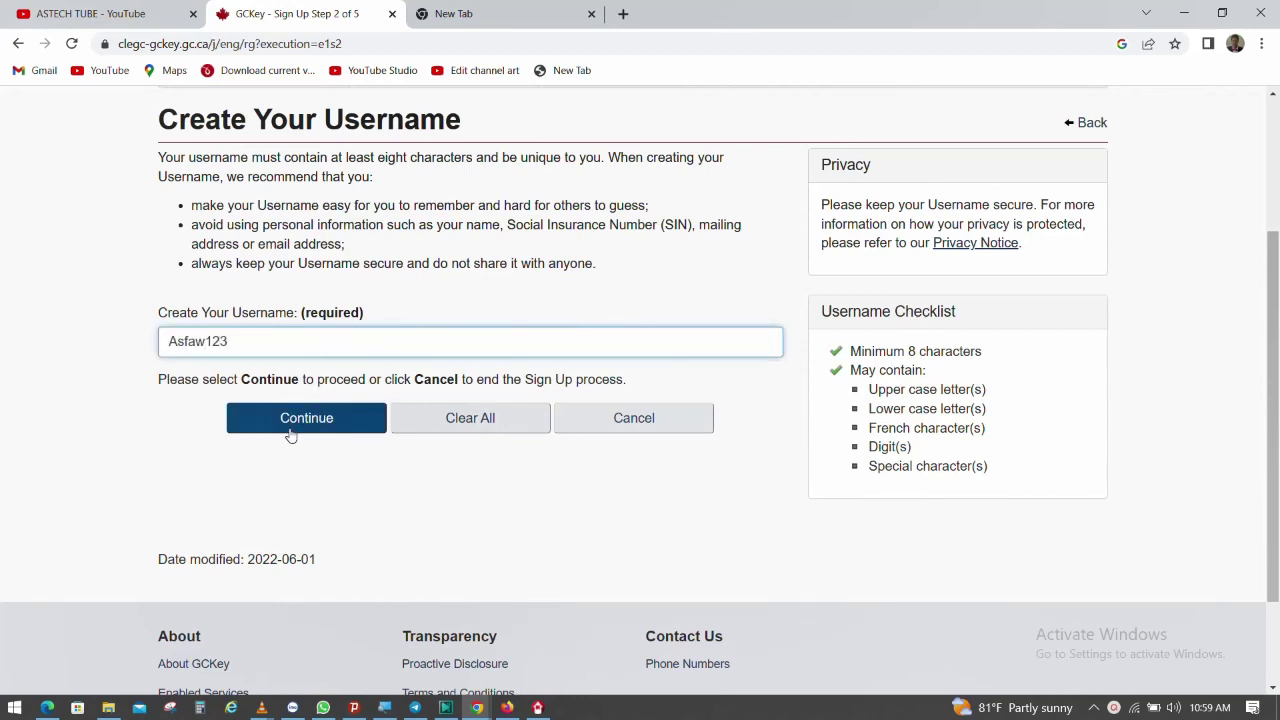
left_click(295, 422)
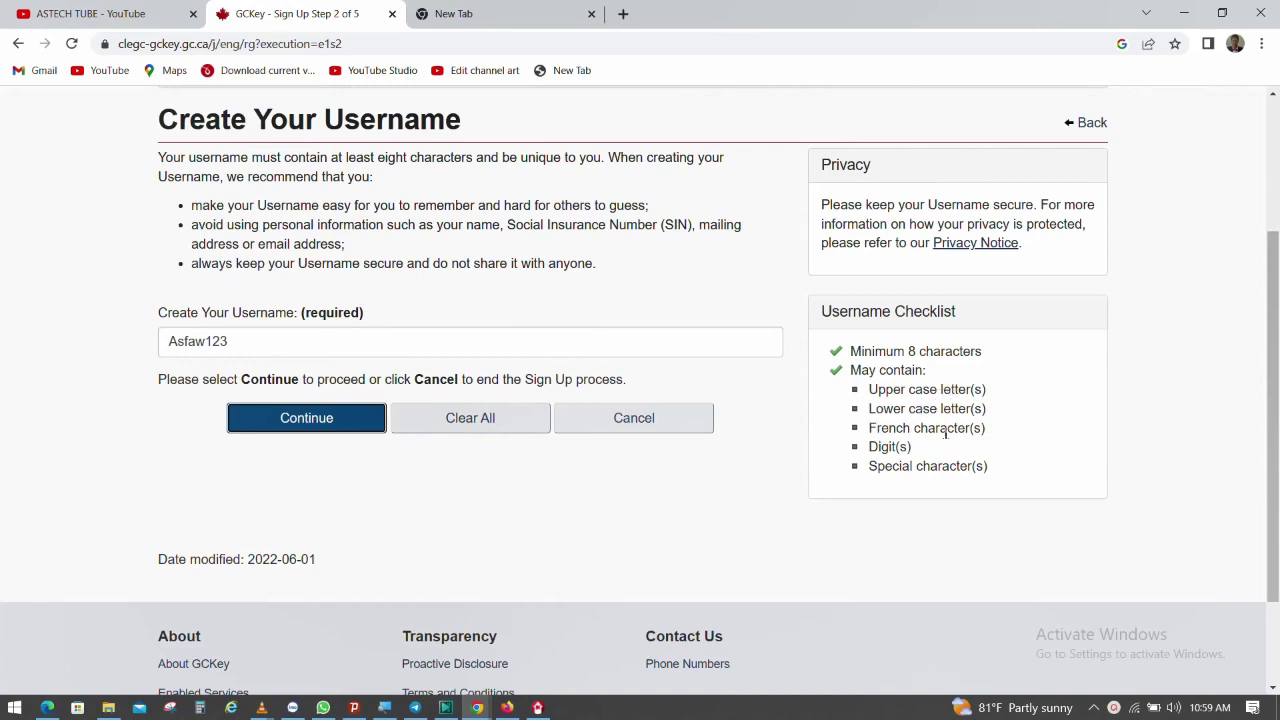
left_click(269, 336)
- Submit a password and its confirmation, which GCKey rejects for repeating username characters
key("Return")
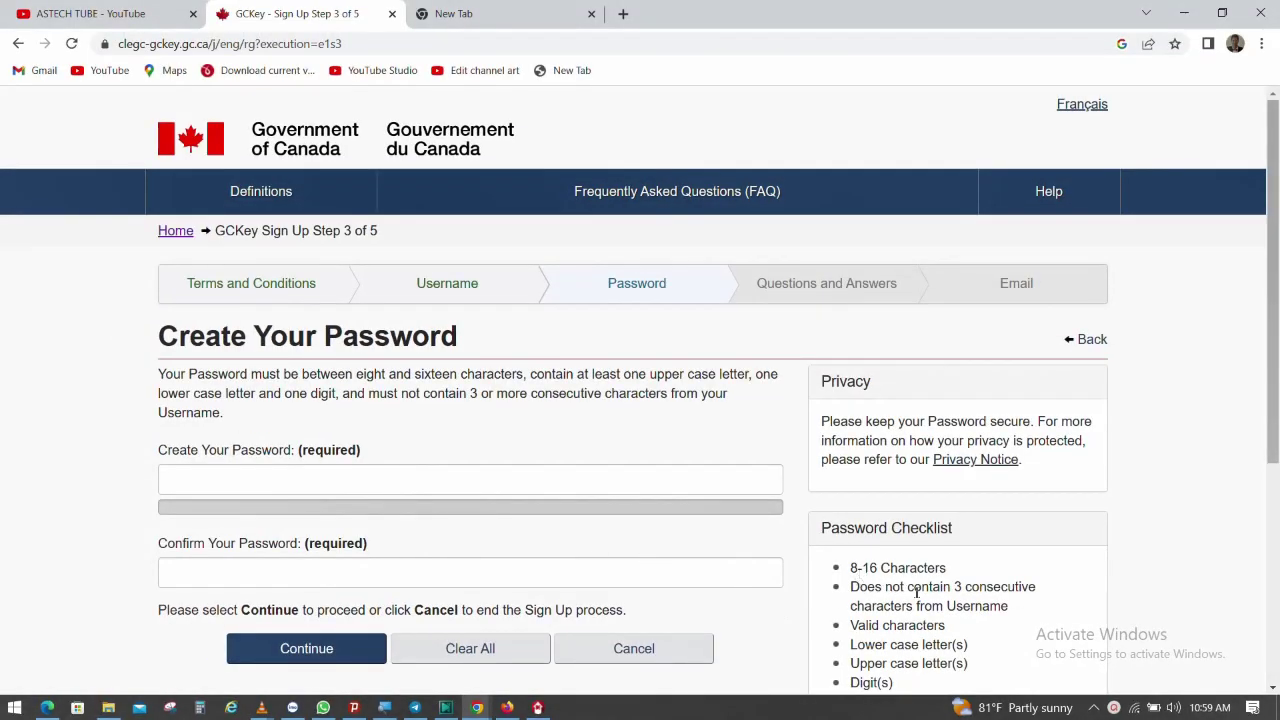
left_click(258, 480)
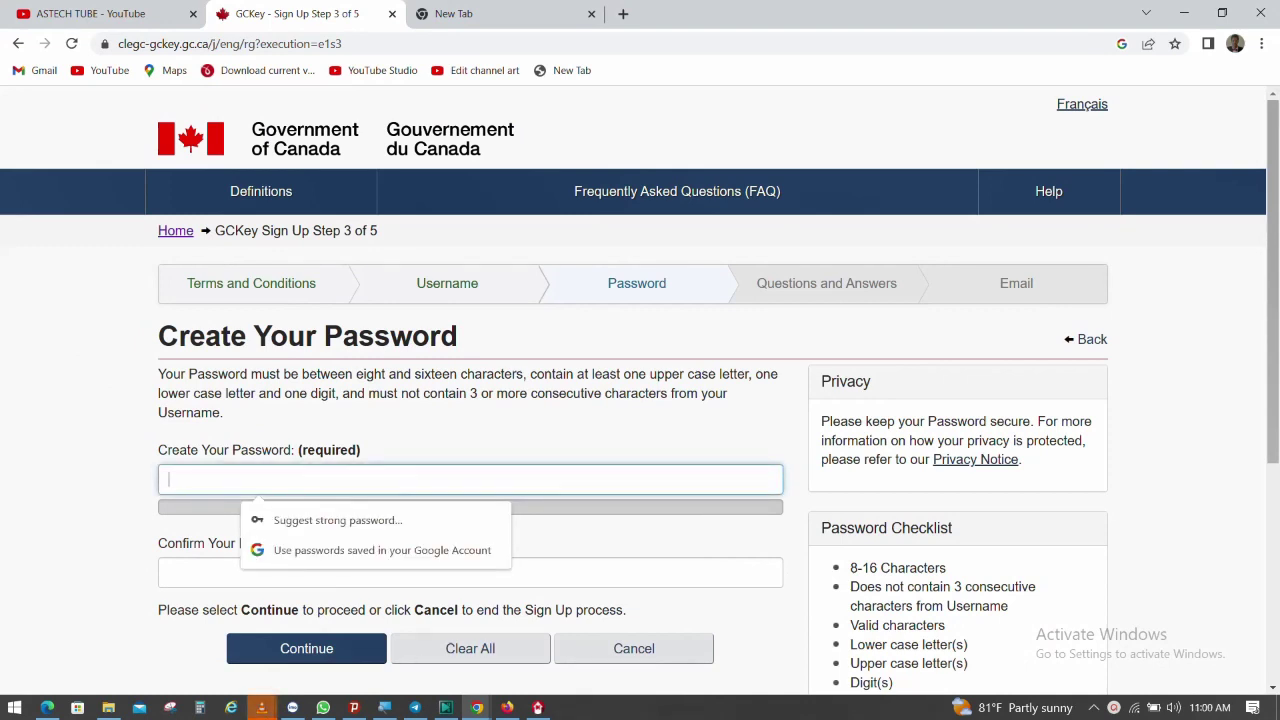
type("••••••••••••")
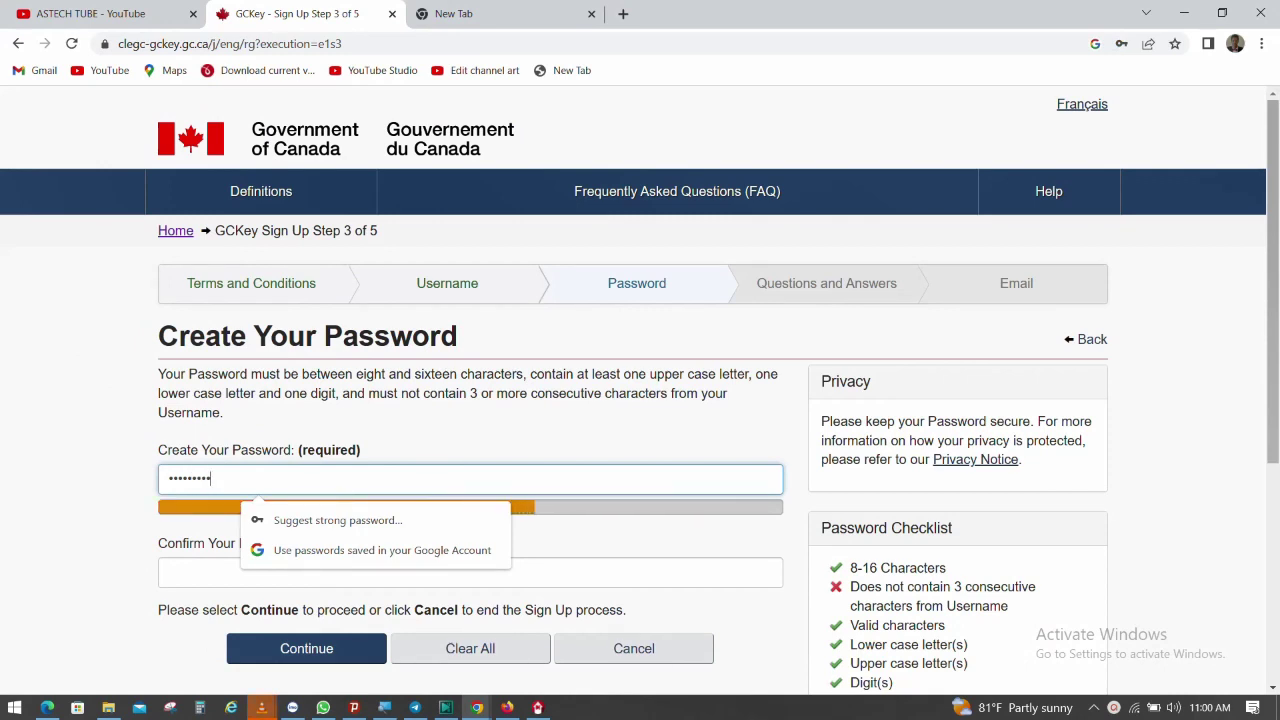
left_click(212, 566)
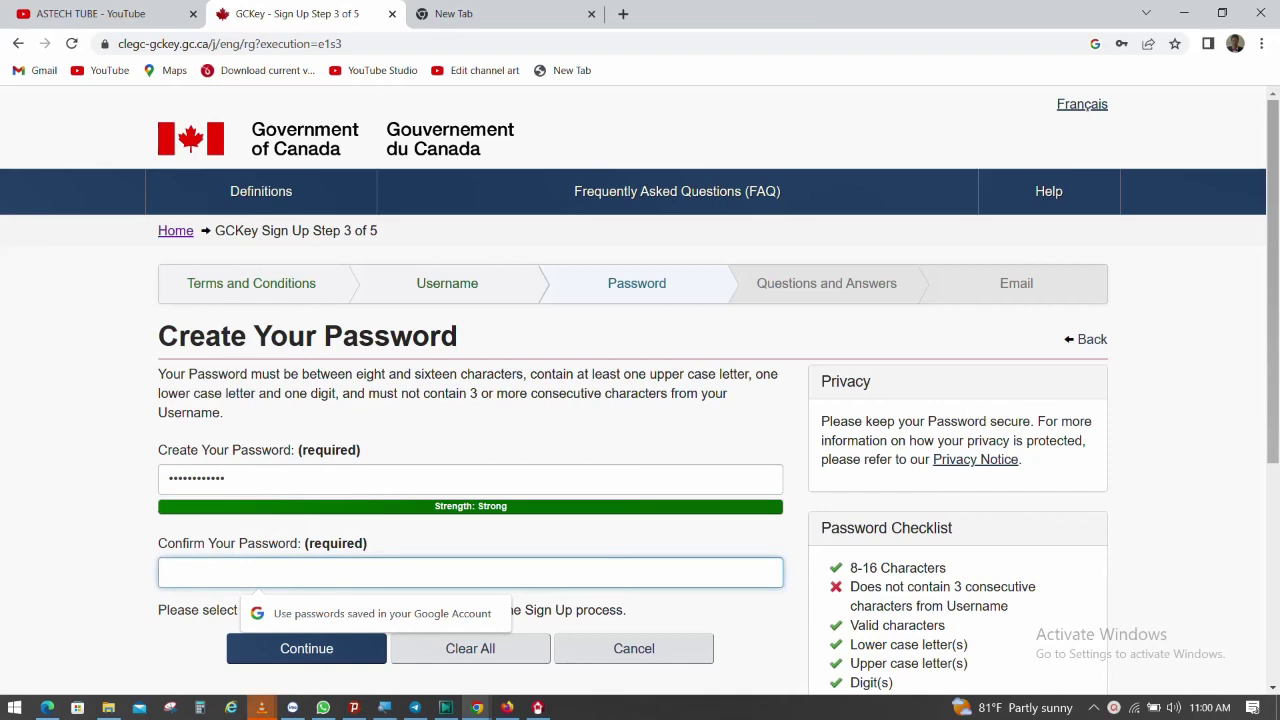
type("••")
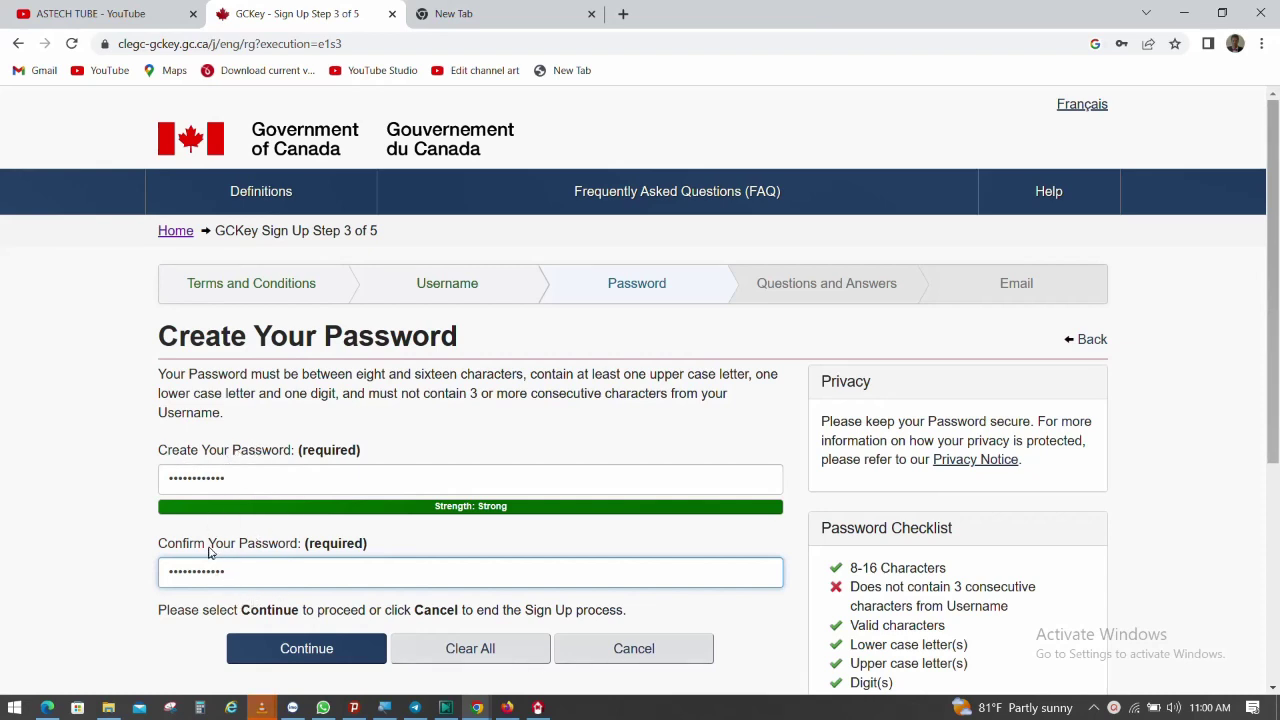
left_click(298, 660)
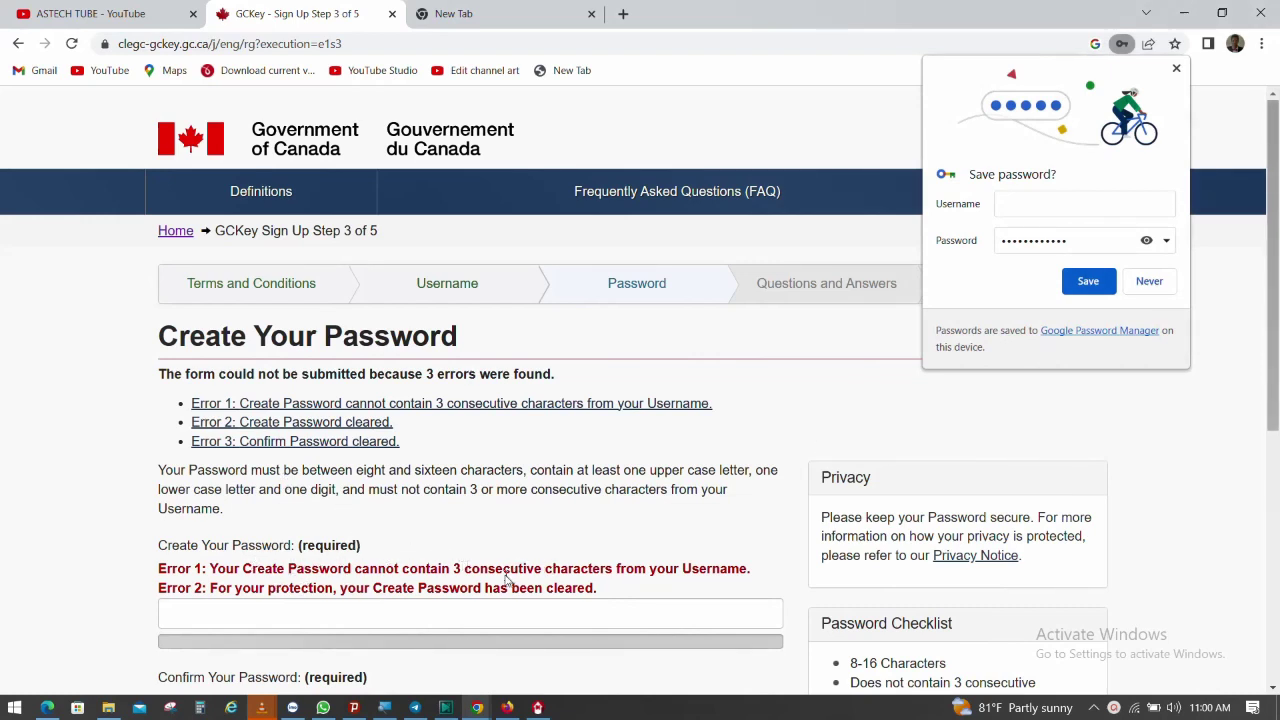
- Retype a new password in both fields, verify it against the checklist, and continue
scroll(1218, 422, "down", 3)
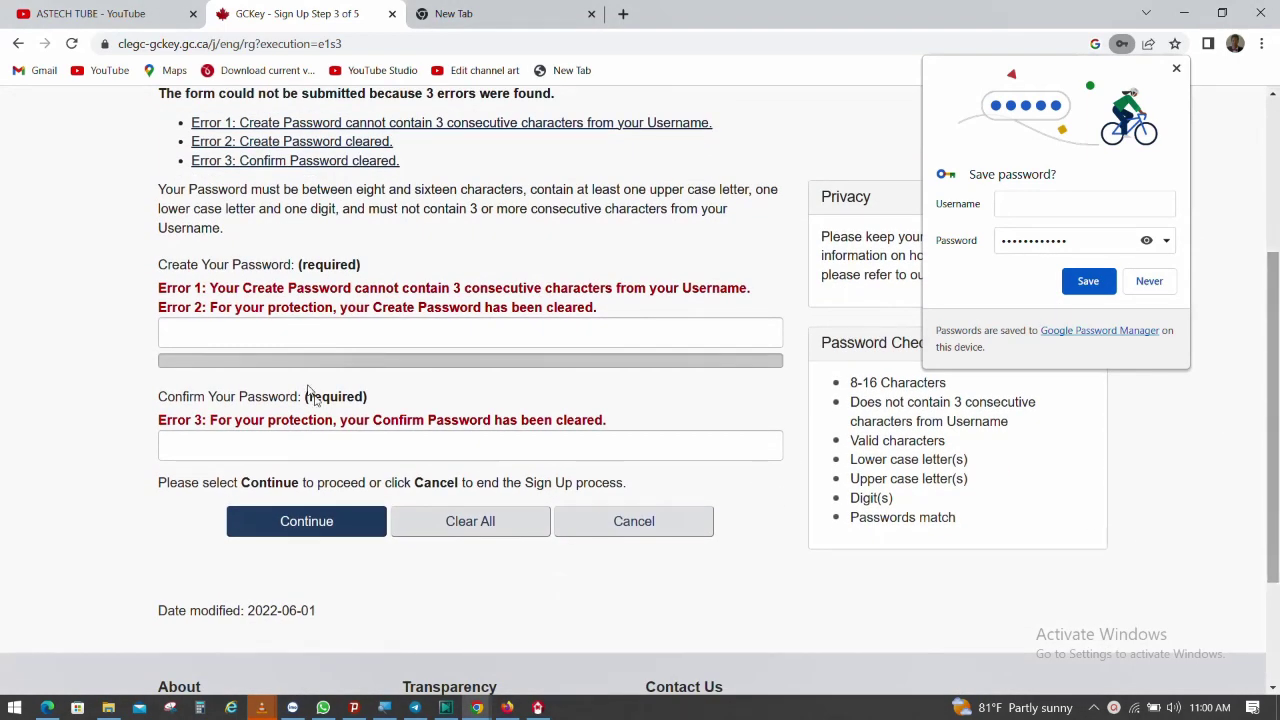
left_click(292, 334)
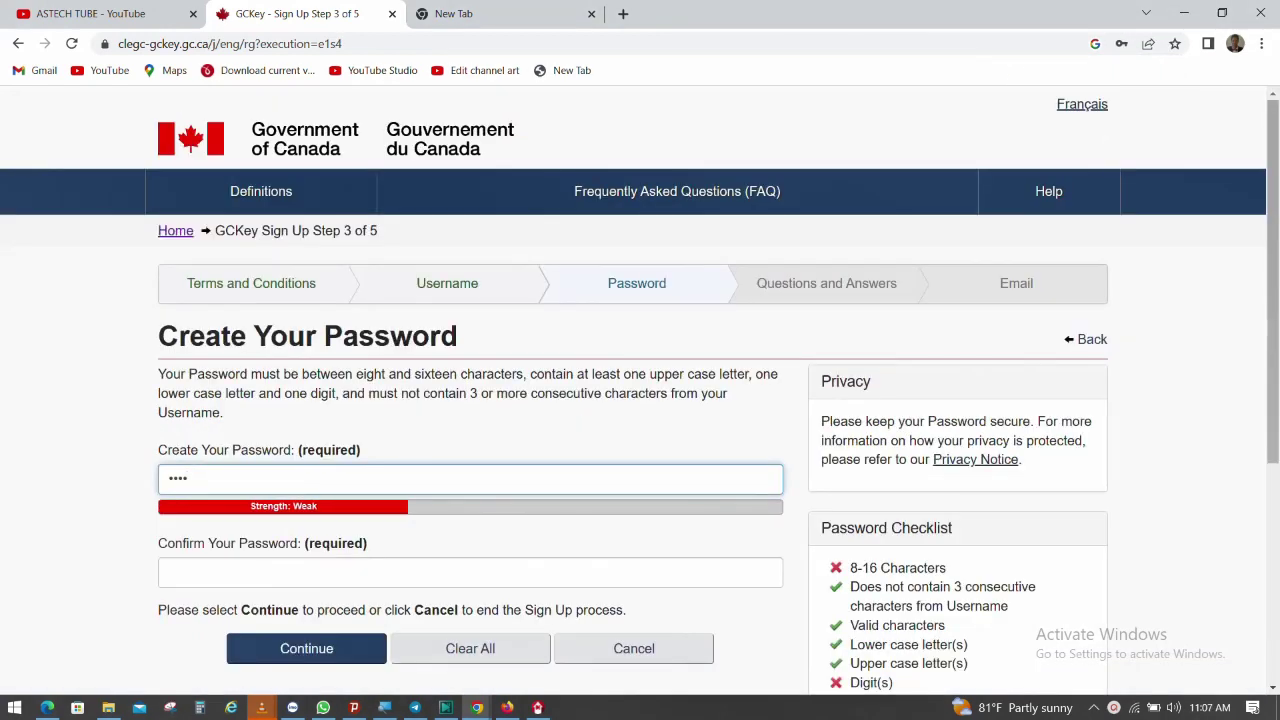
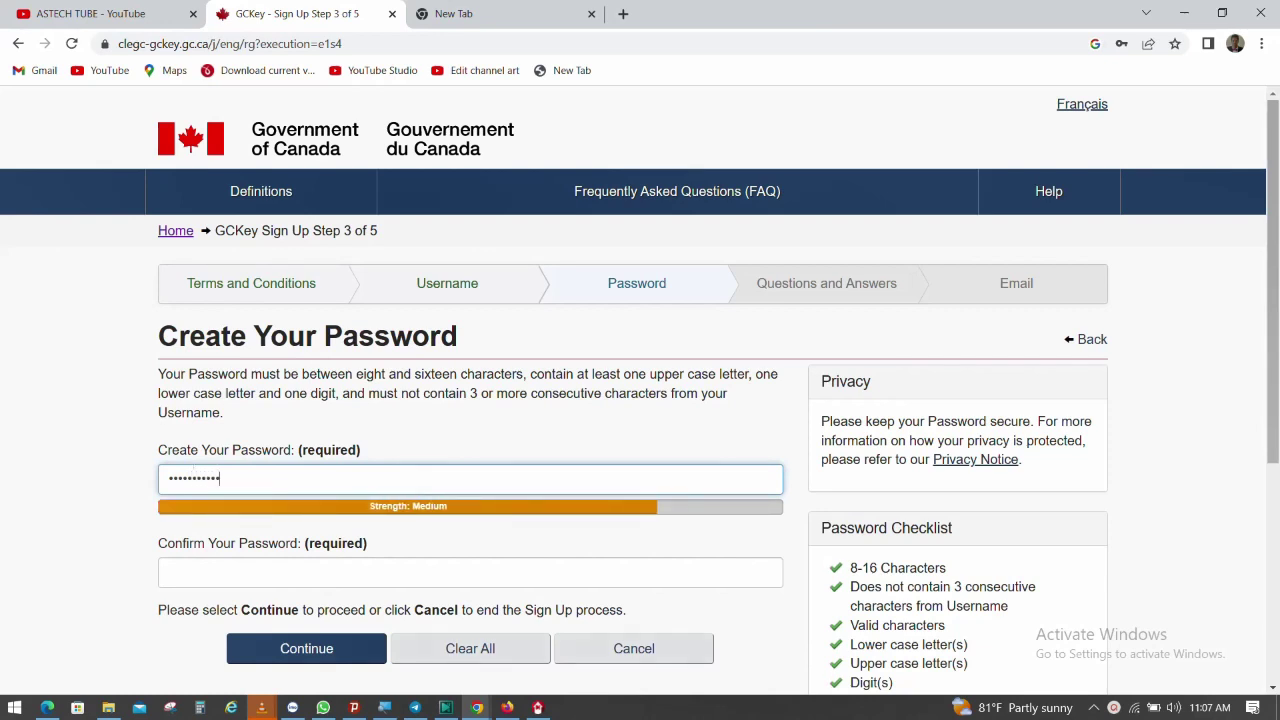
left_click(203, 585)
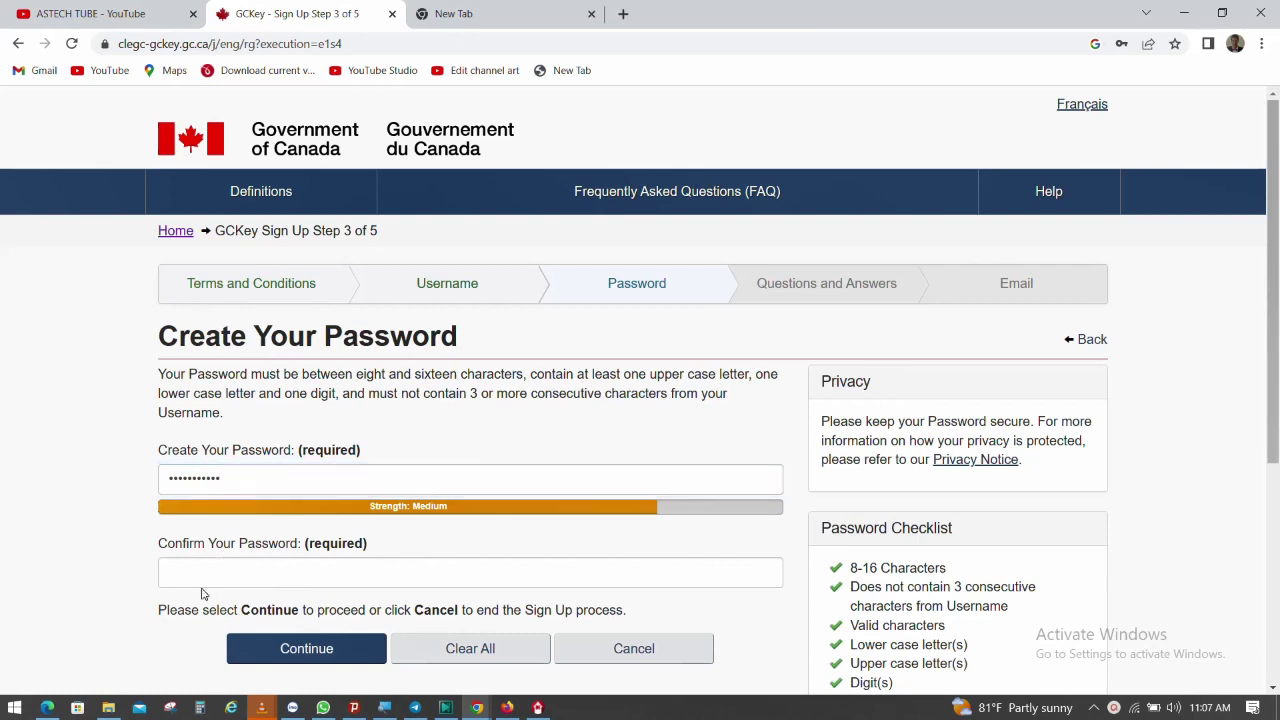
left_click(192, 573)
type("A")
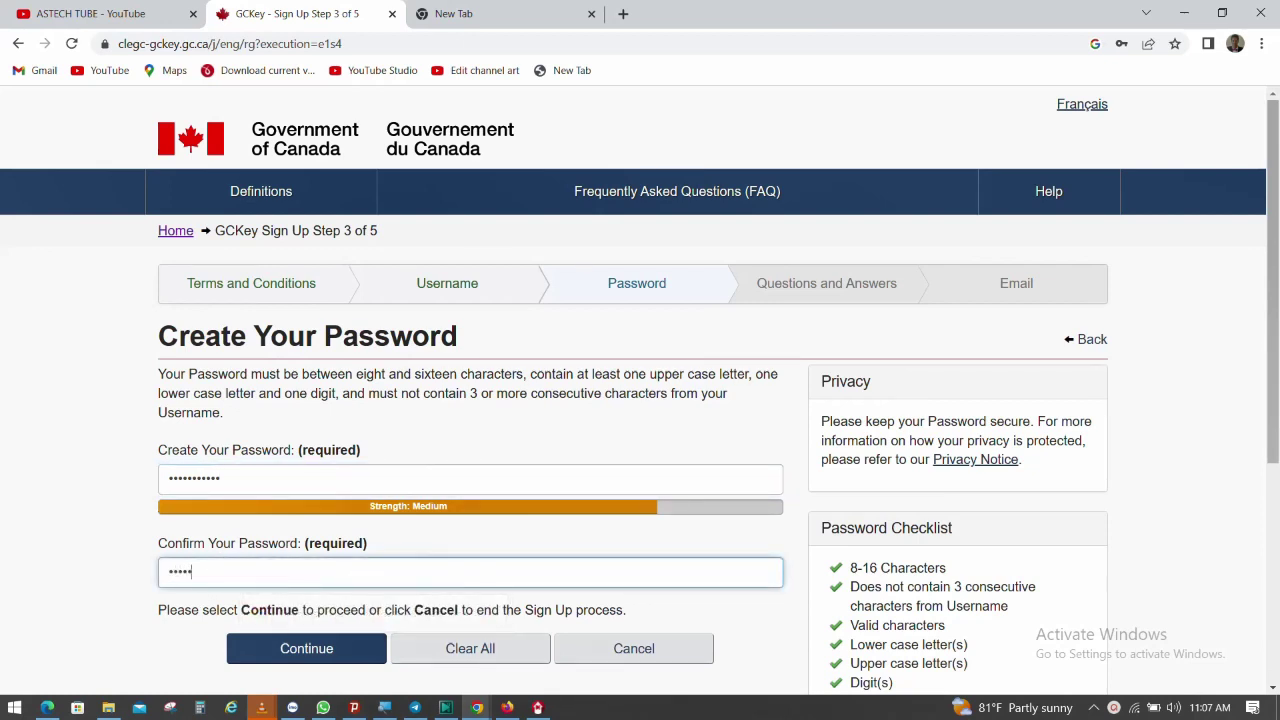
type("••••")
left_click_drag(1275, 324, 1275, 390)
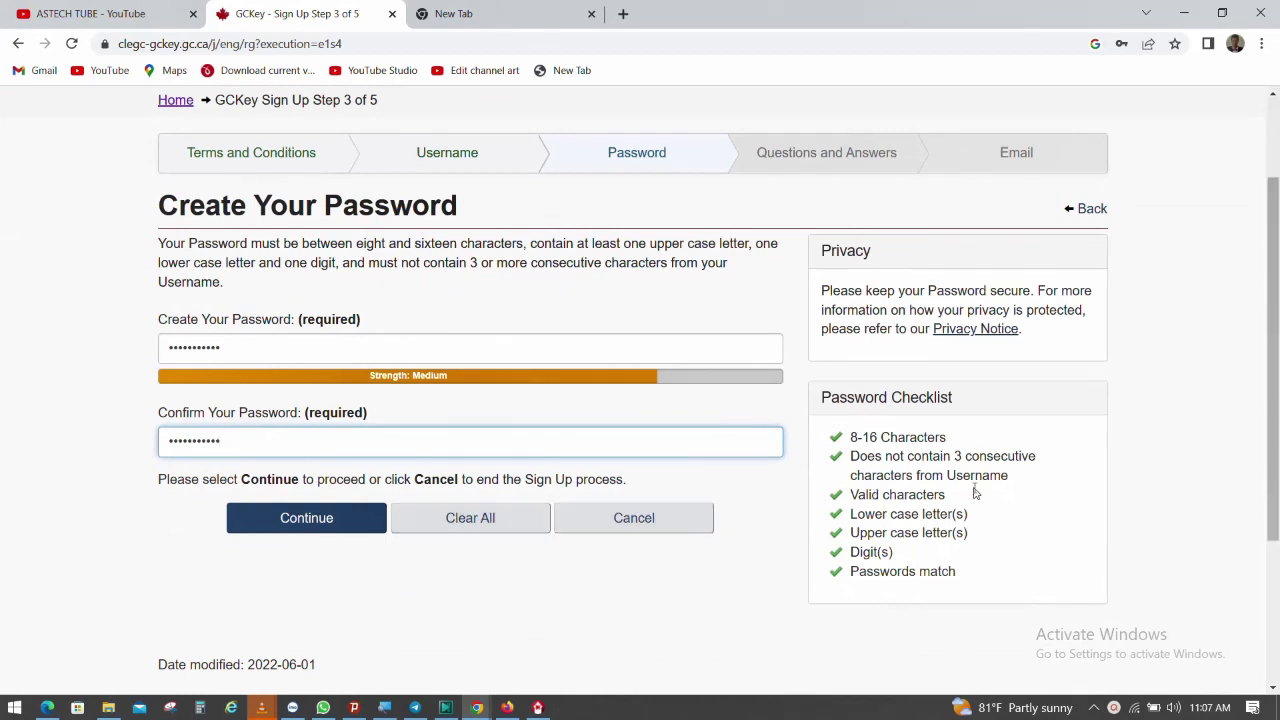
left_click_drag(833, 438, 880, 571)
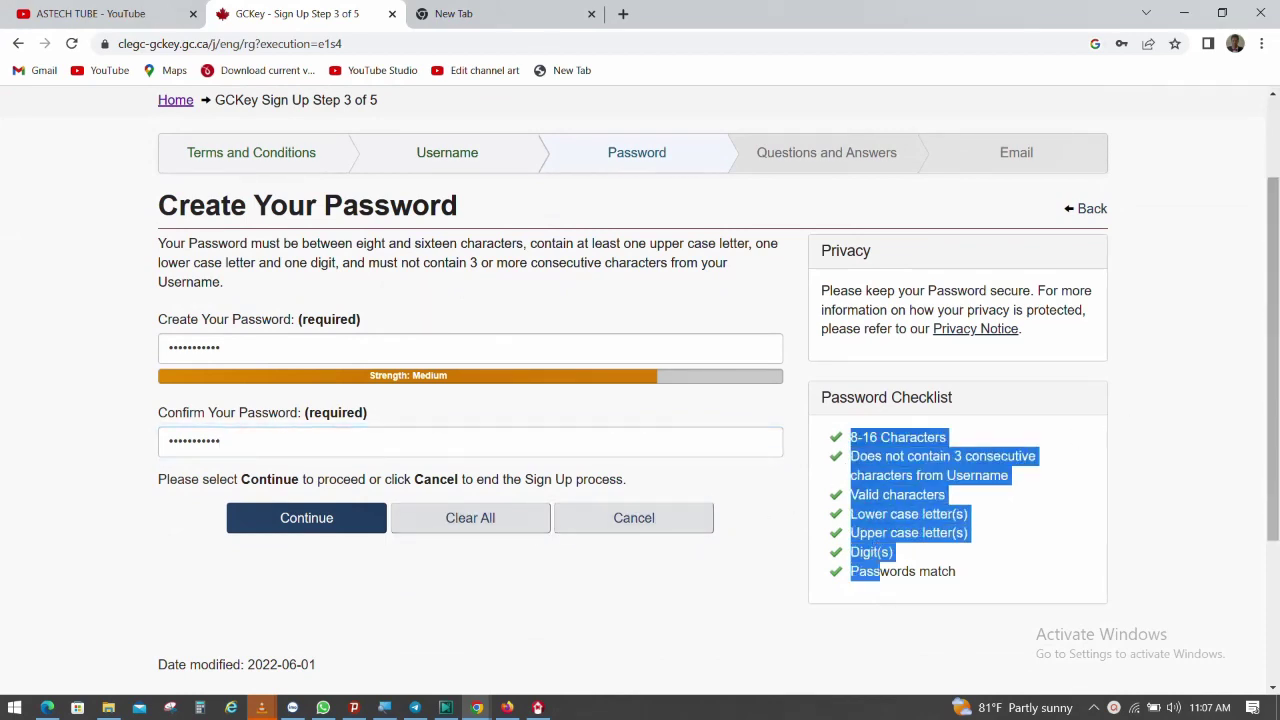
left_click(945, 553)
left_click(307, 519)
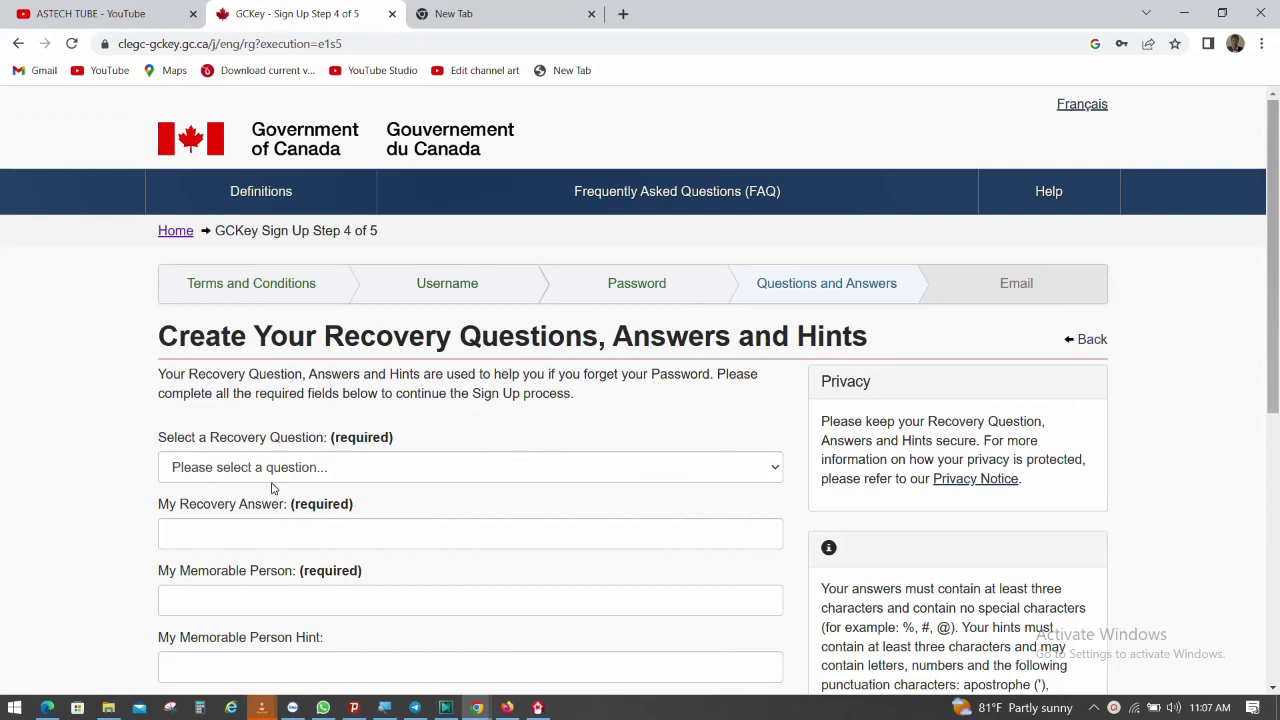
- Choose the first-love recovery question, enter its answer and a memorable person
left_click(330, 468)
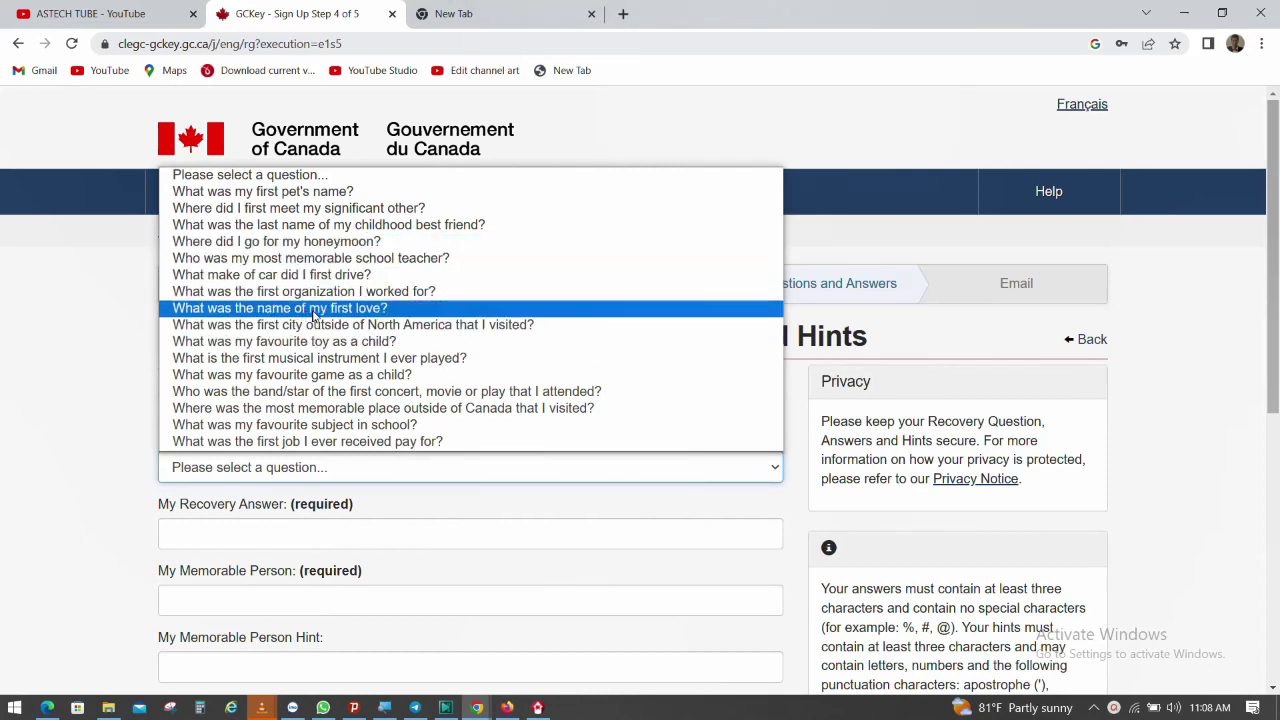
left_click(350, 308)
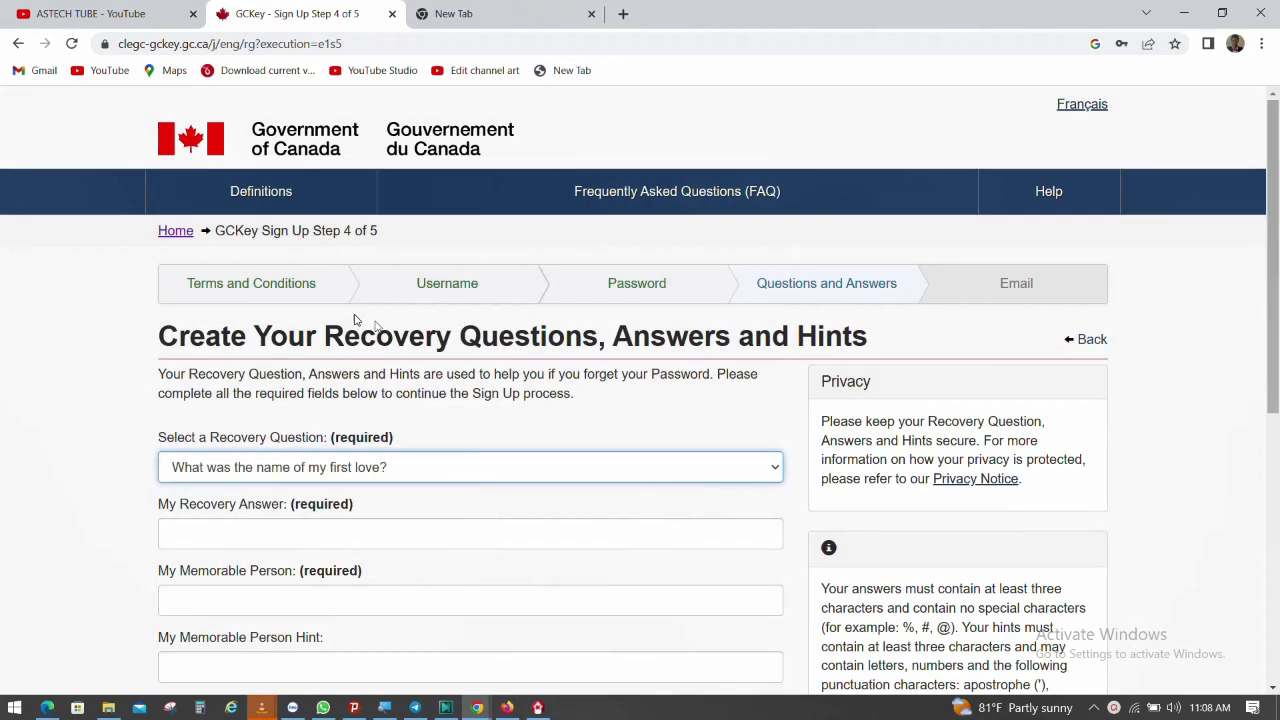
key("Tab")
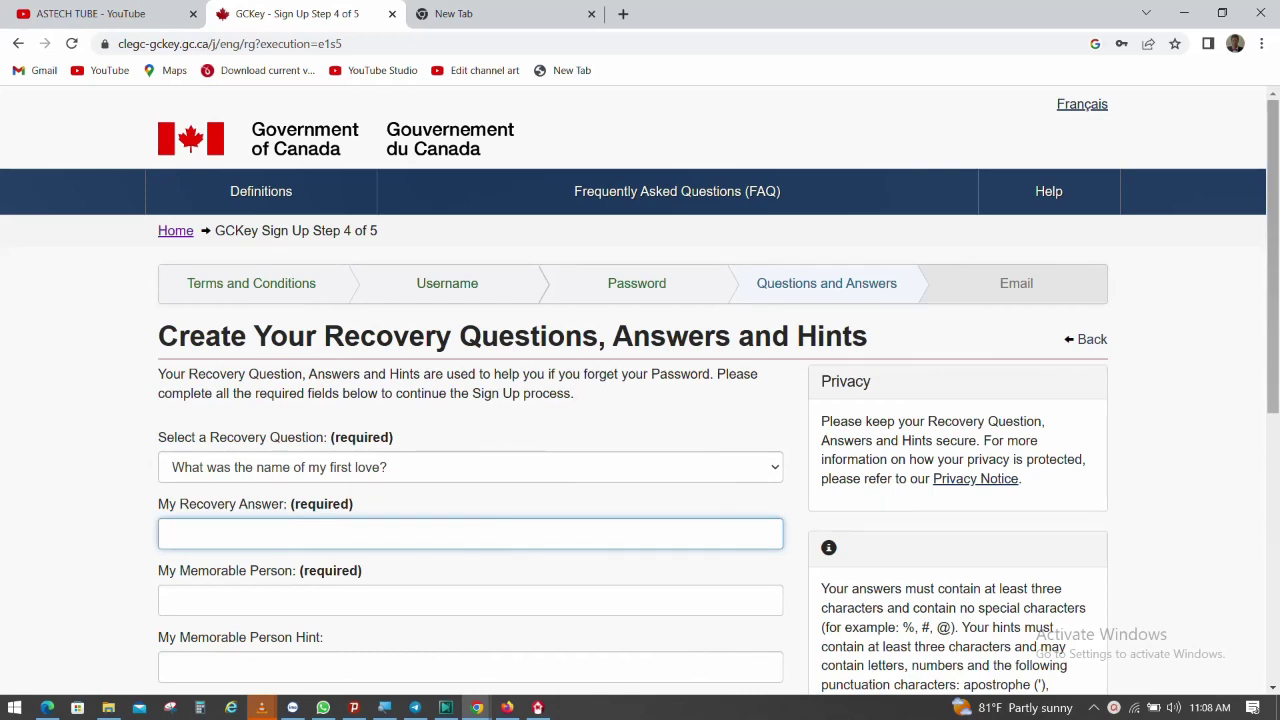
left_click(243, 583)
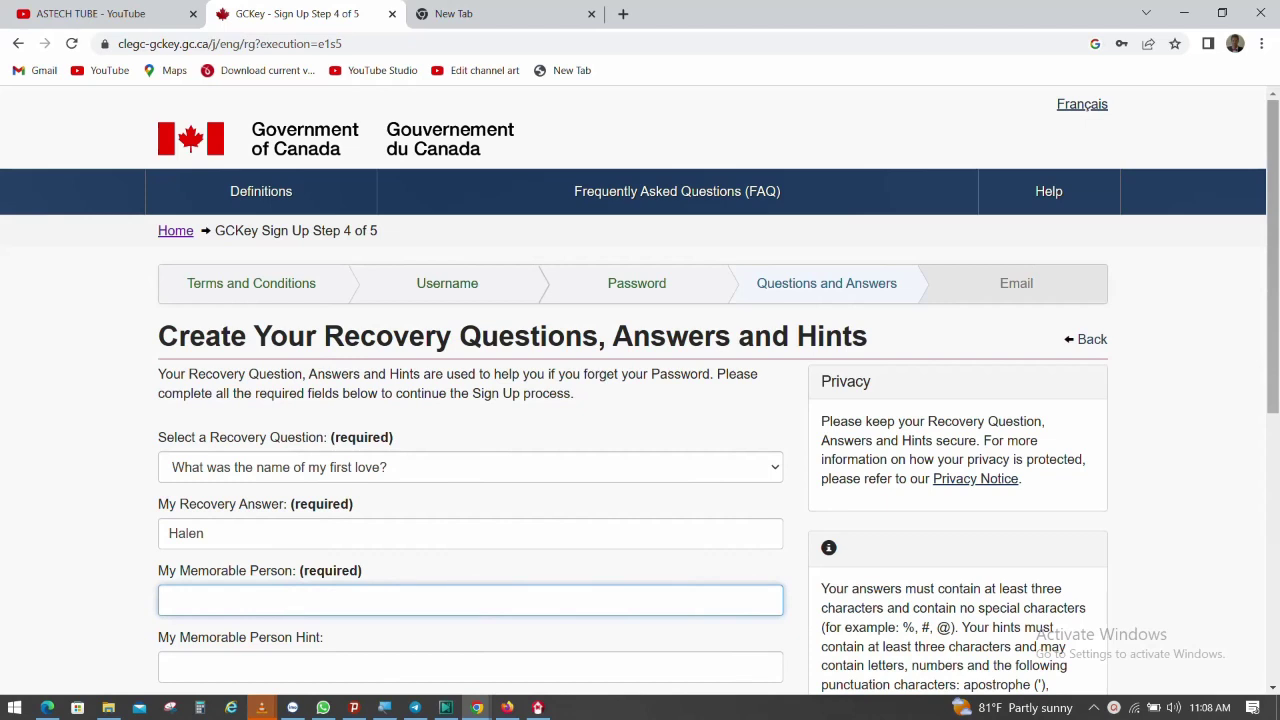
- Fill in the memorable person hint, memorable date and date hint, then submit
left_click(376, 665)
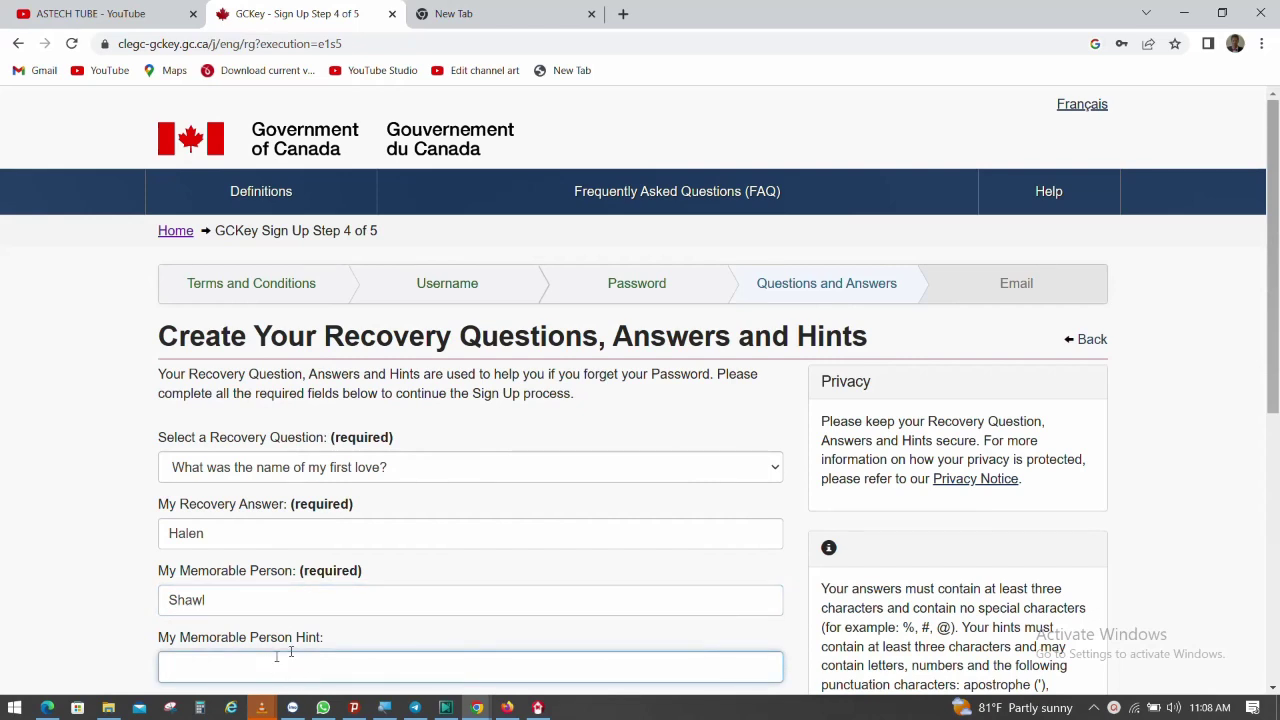
left_click_drag(1273, 210, 1273, 360)
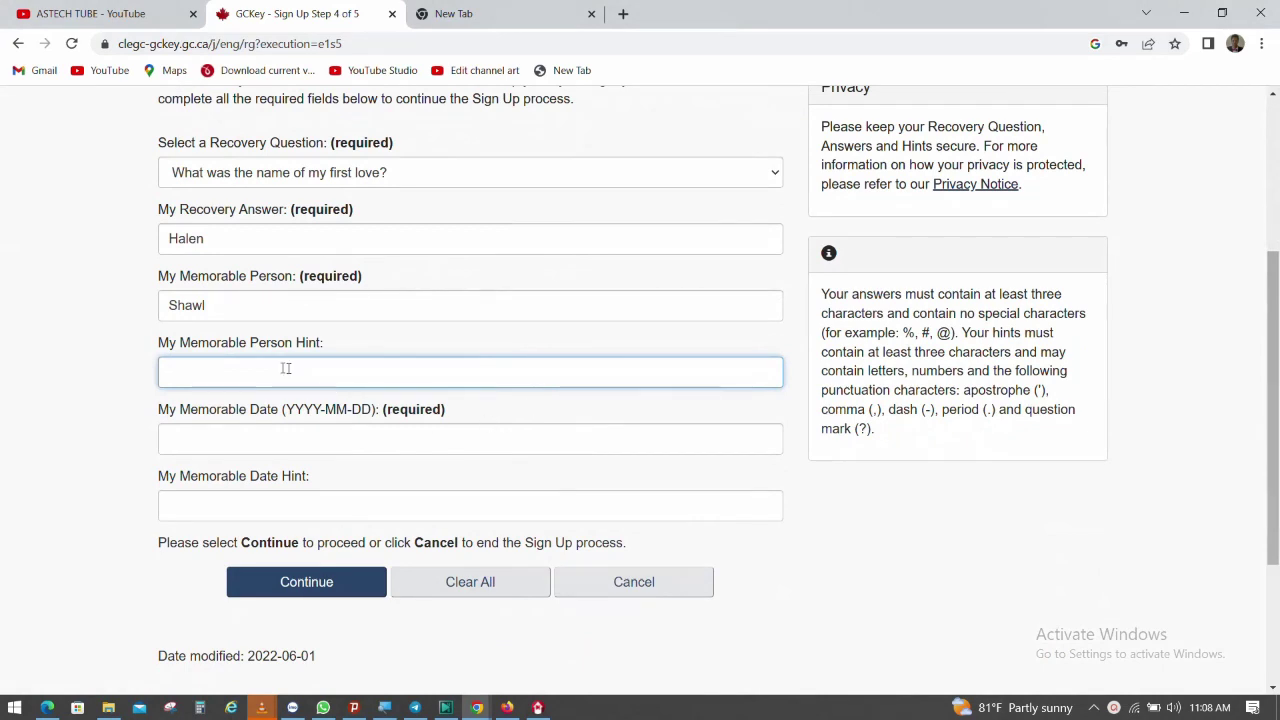
left_click(269, 436)
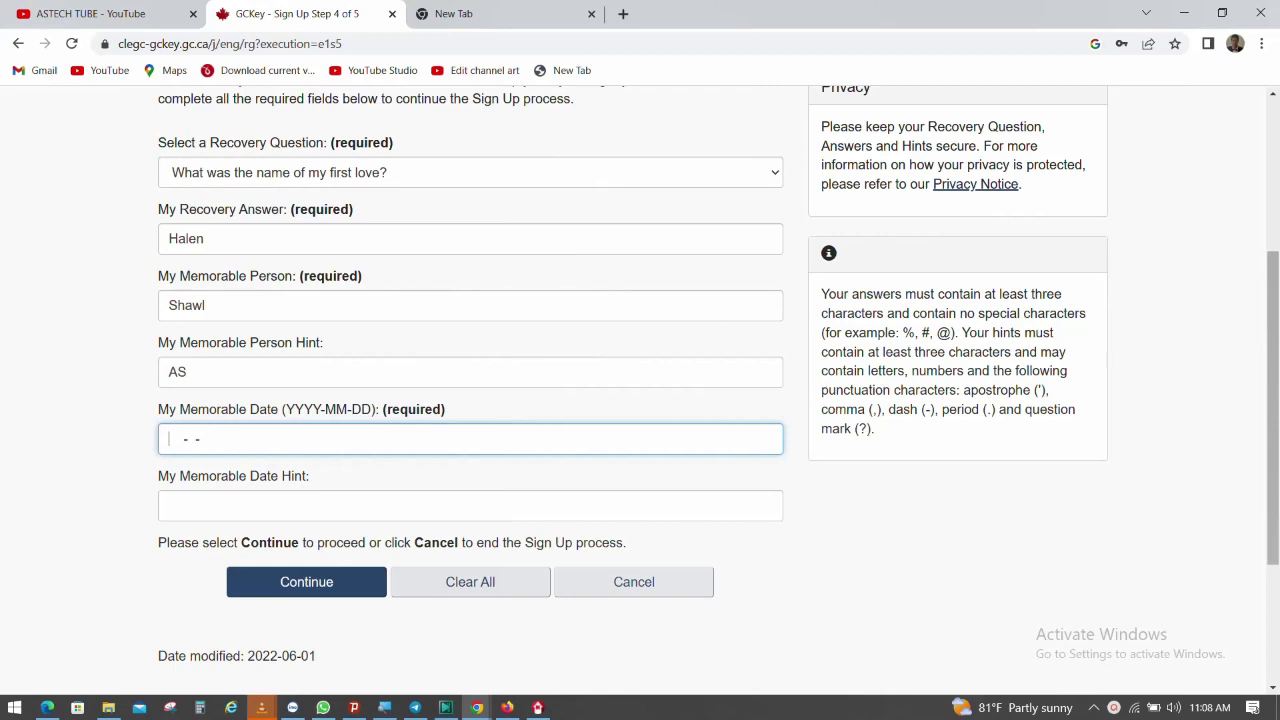
left_click(207, 502)
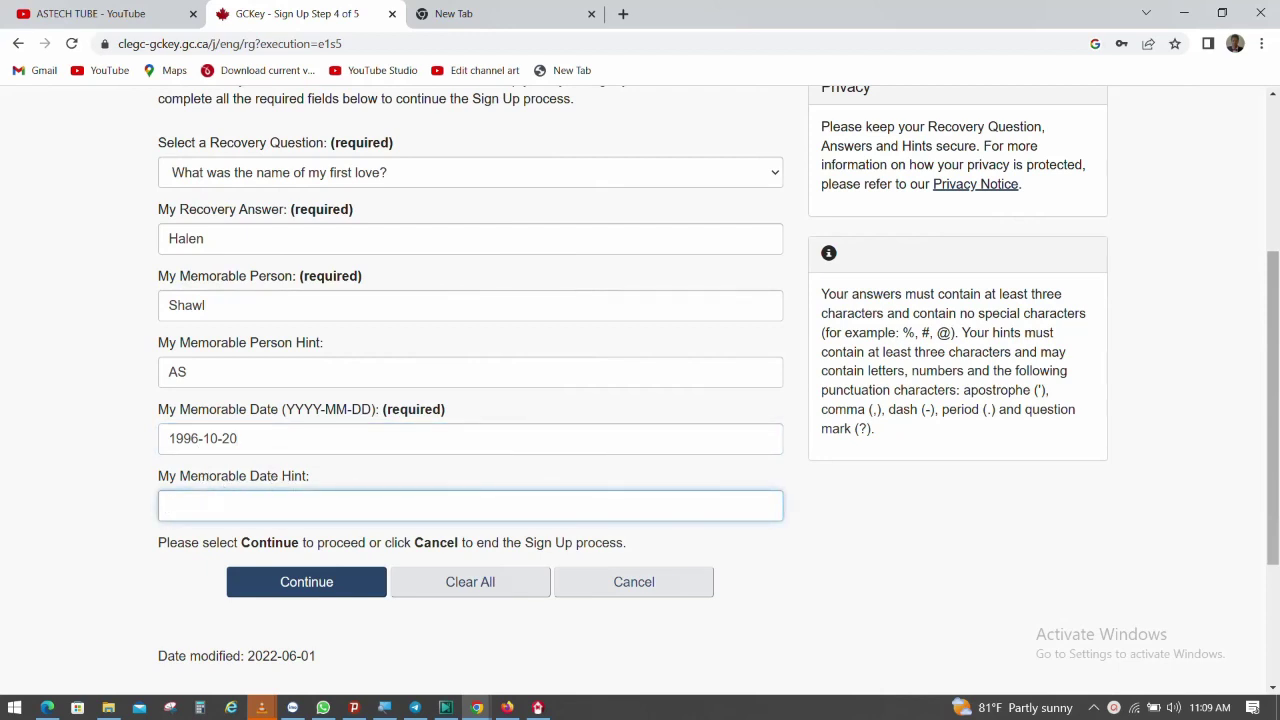
left_click(308, 588)
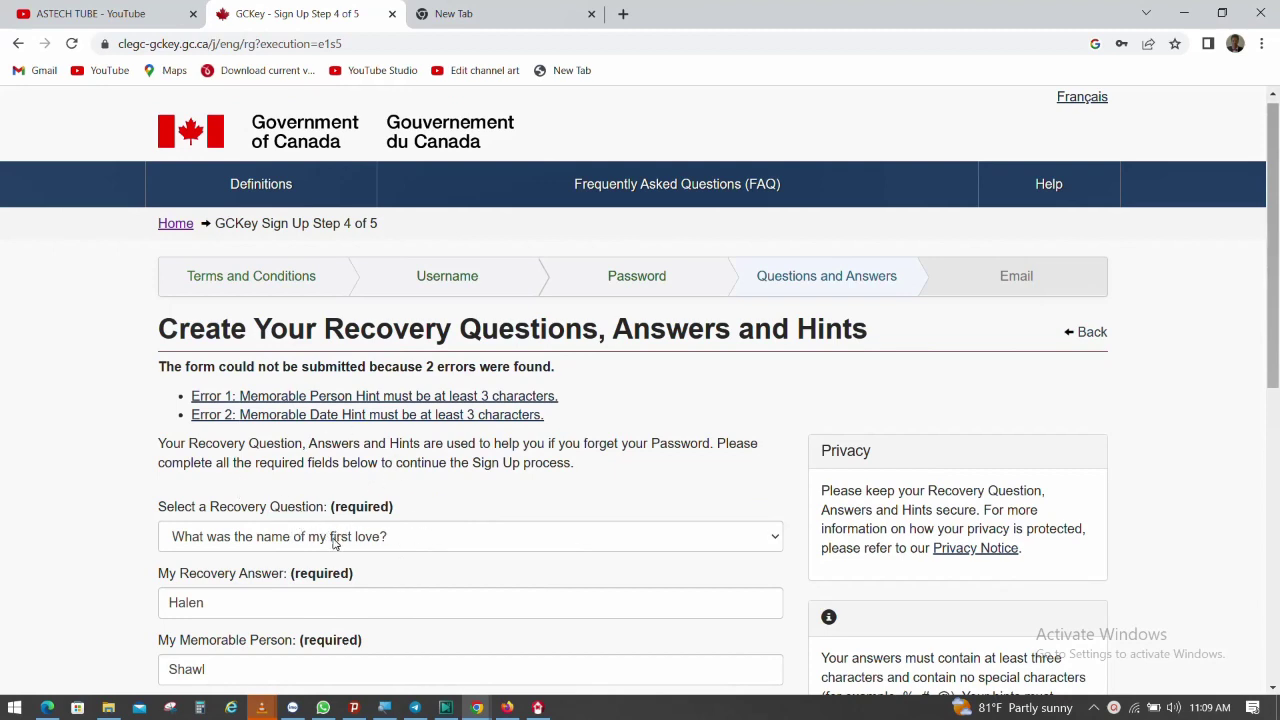
- Lengthen the memorable person hint and revise the date hint, then resubmit
left_click(283, 538)
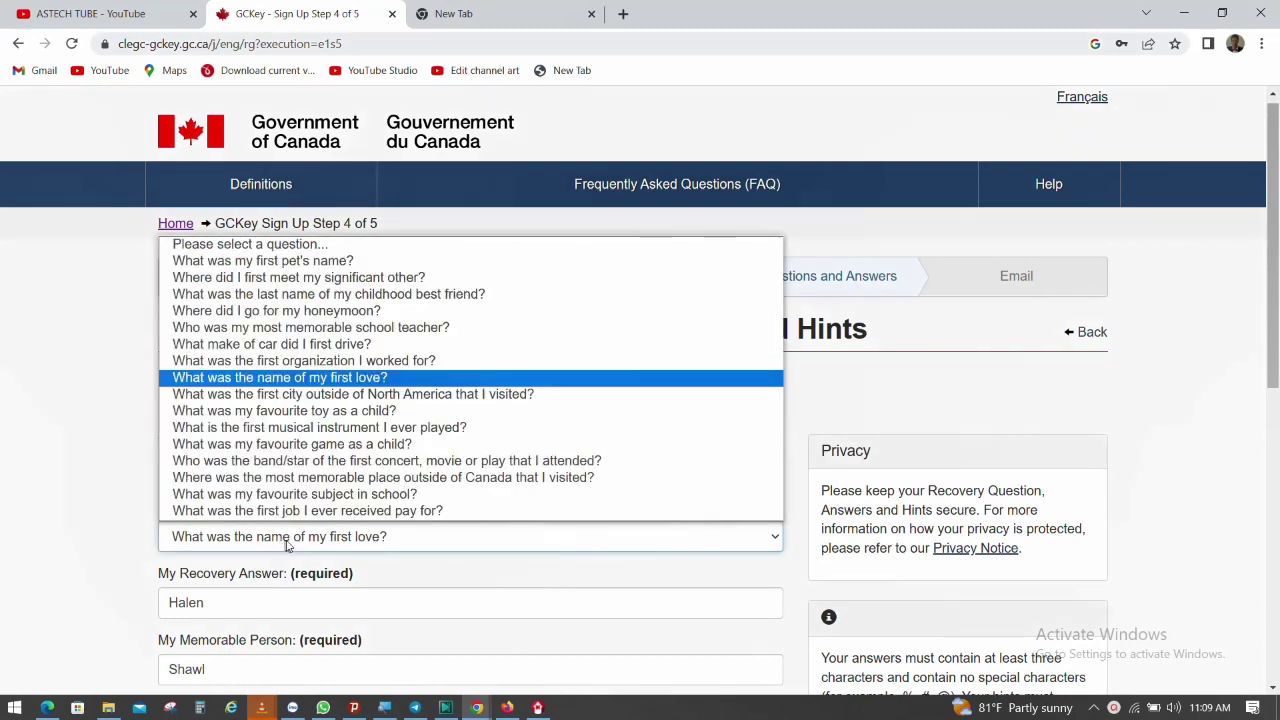
left_click(325, 378)
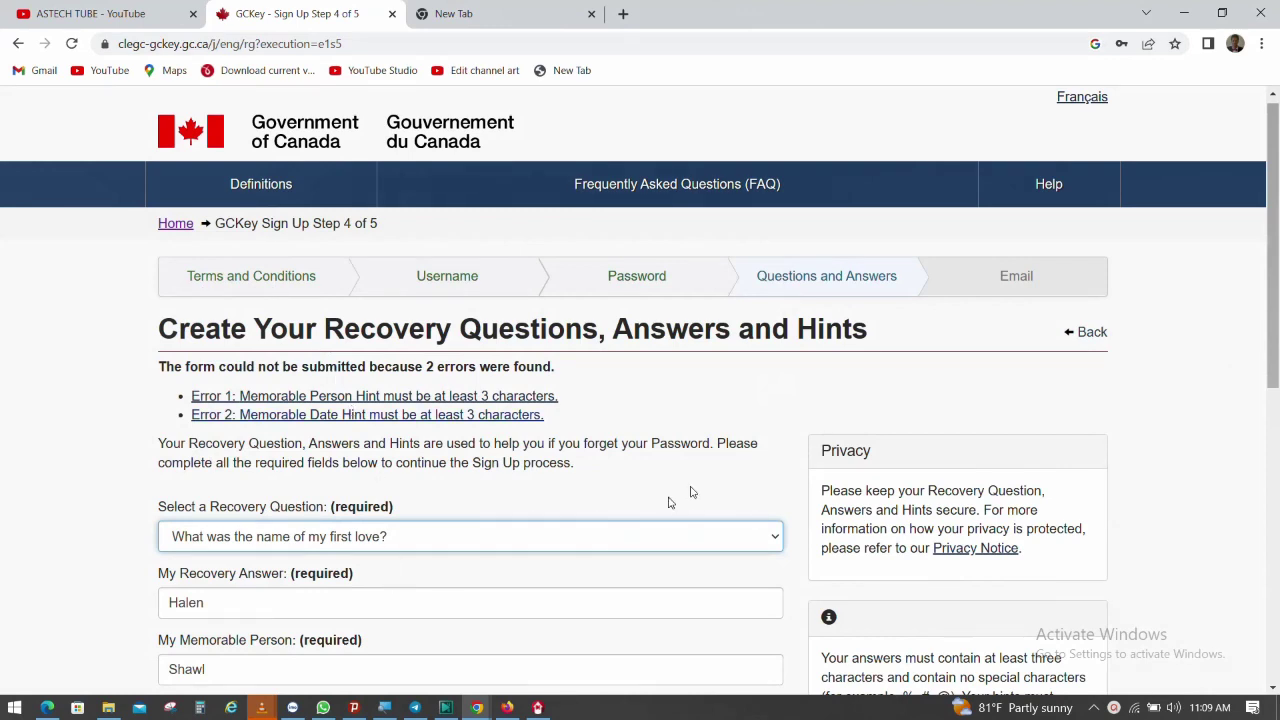
left_click_drag(1274, 327, 1276, 514)
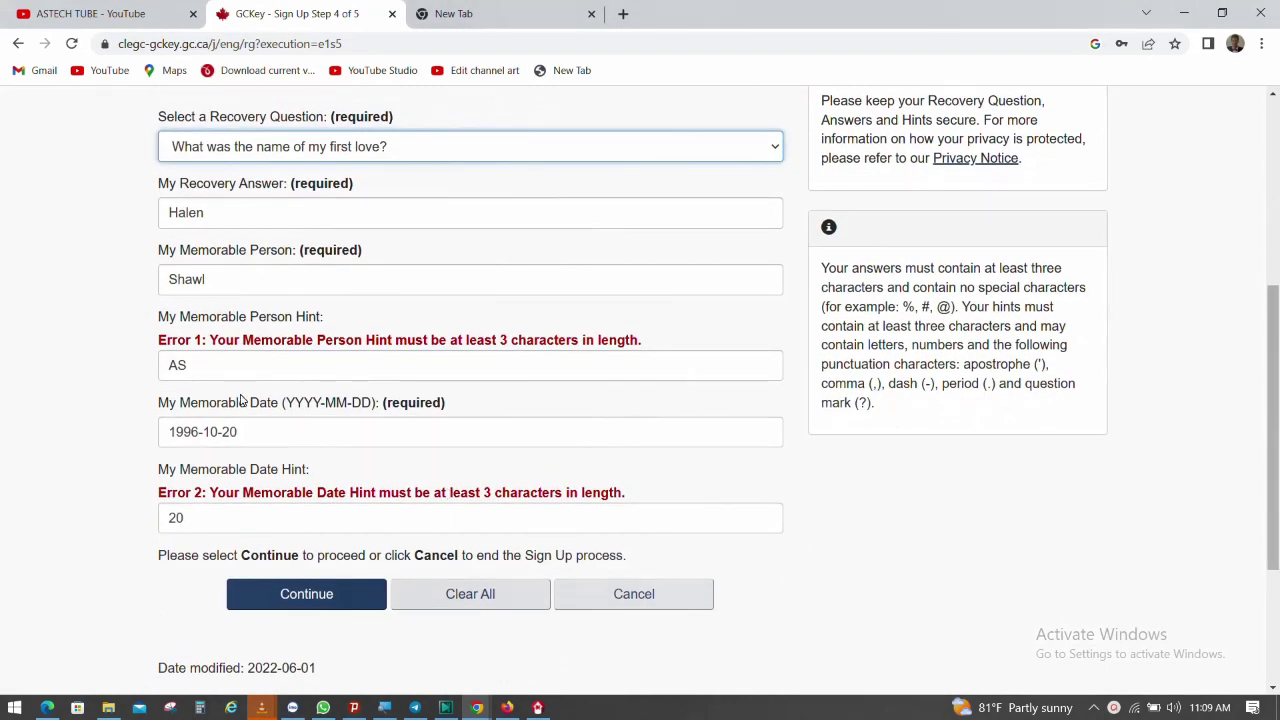
left_click(193, 364)
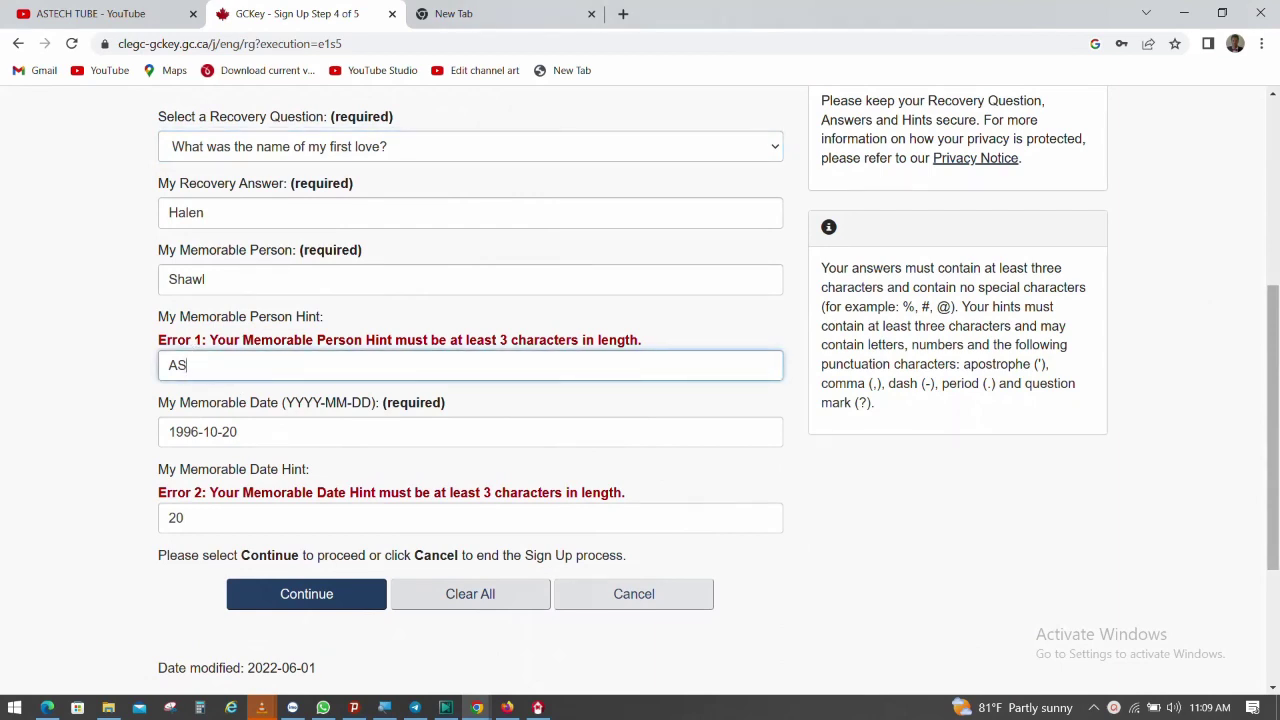
key("BackSpace")
left_click(251, 523)
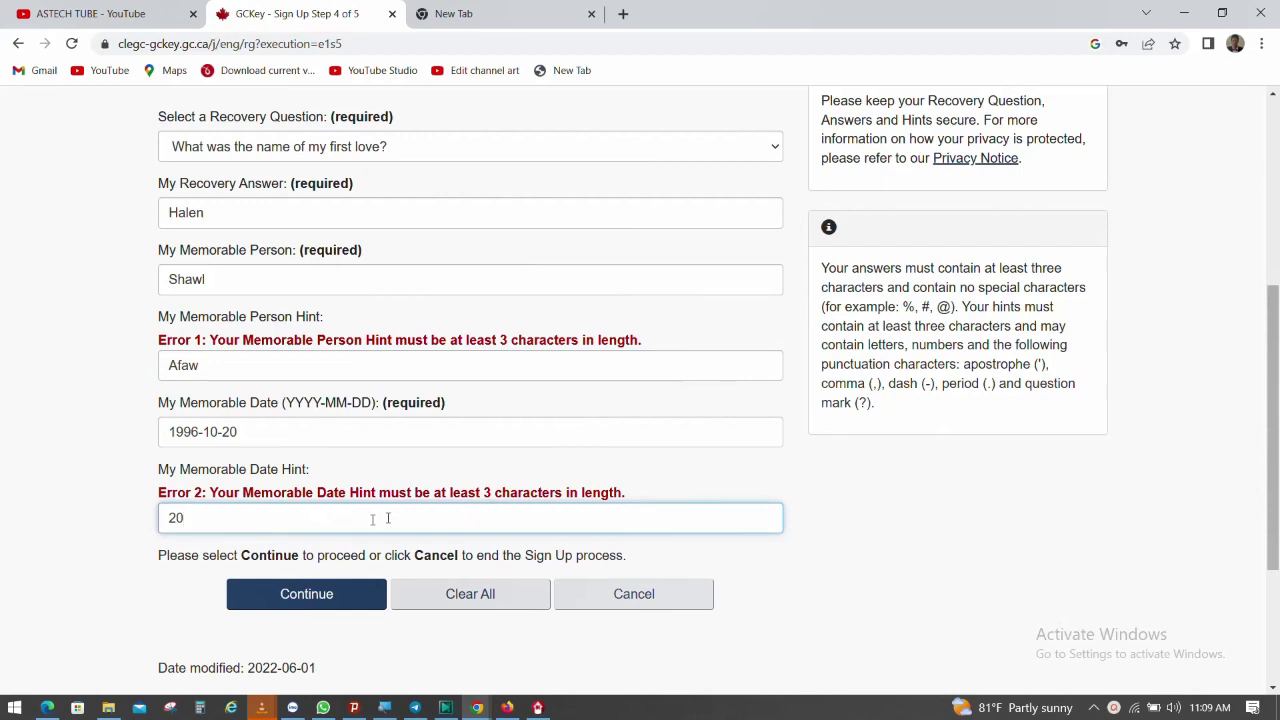
key("BackSpace")
left_click(306, 600)
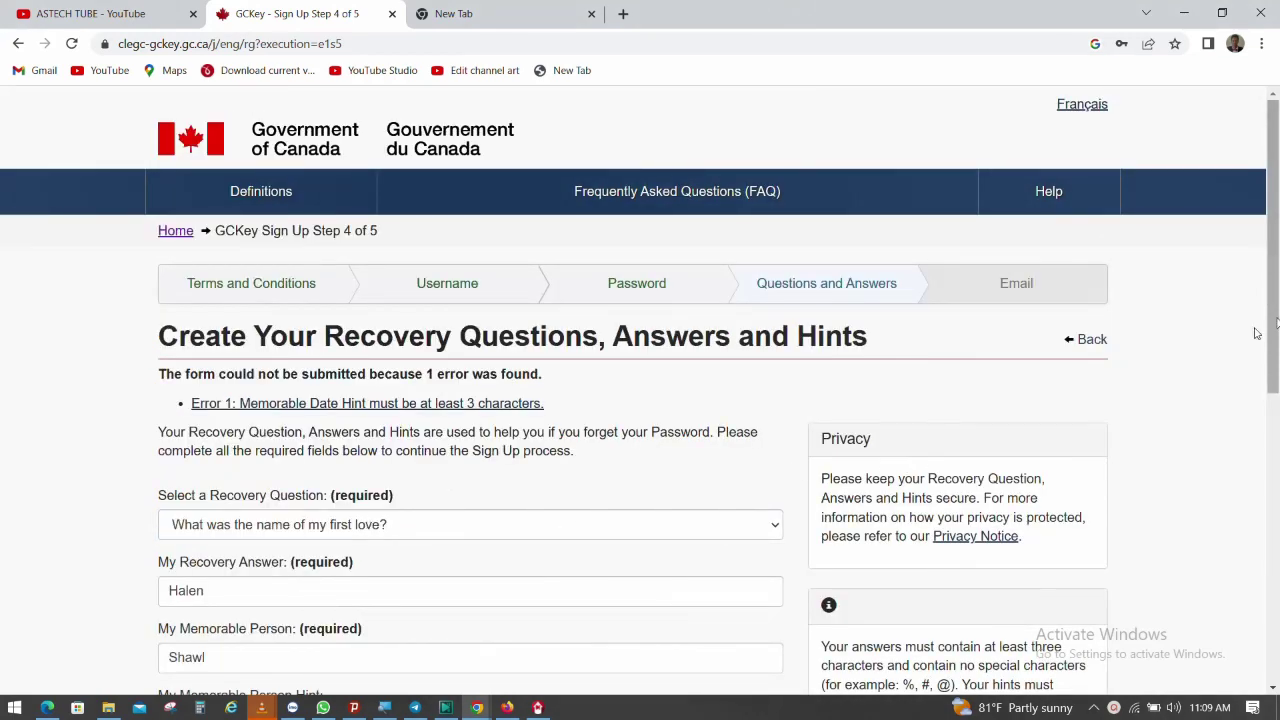
- Replace the memorable date hint with a longer word and resubmit the form
left_click_drag(1276, 272, 1270, 505)
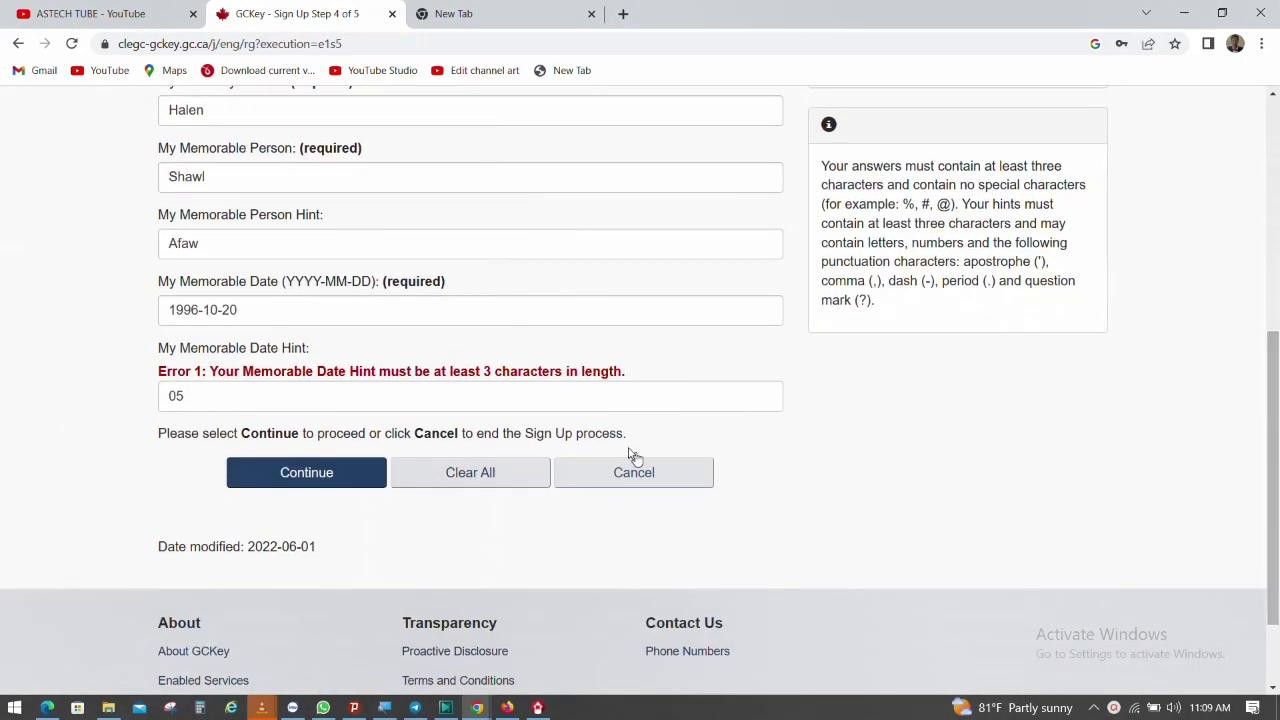
left_click(350, 403)
key("BackSpace")
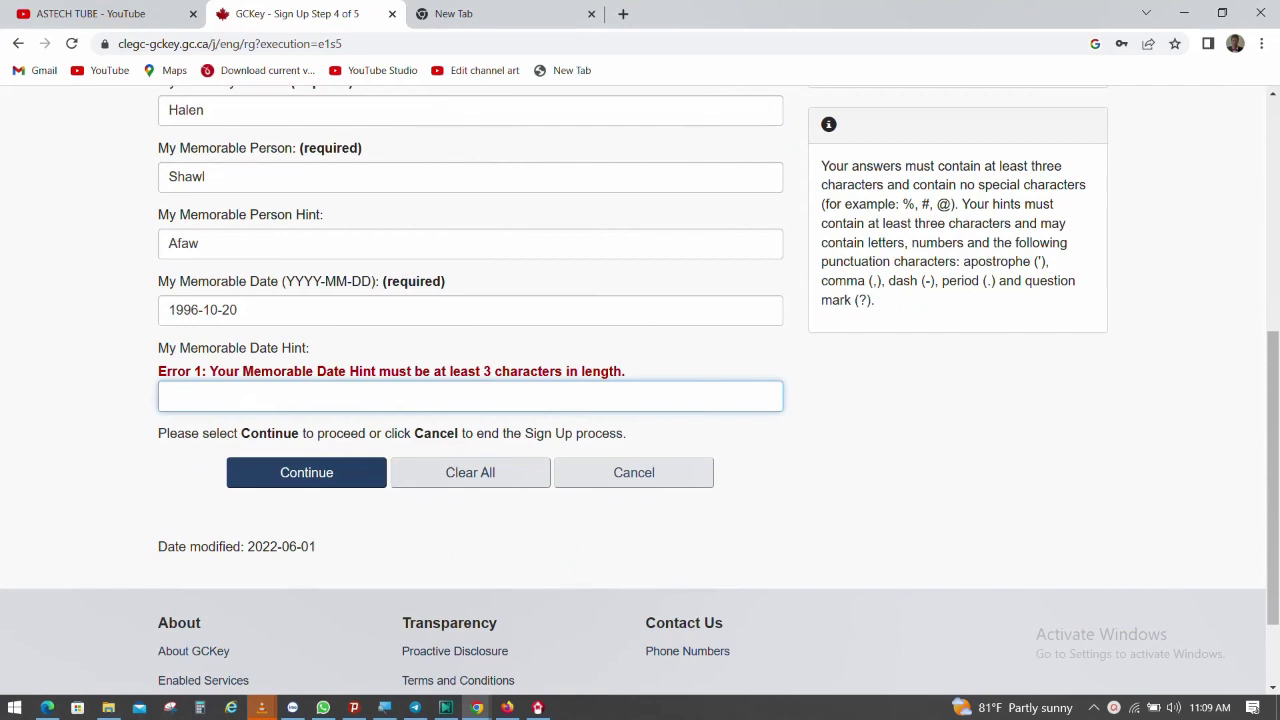
left_click(286, 472)
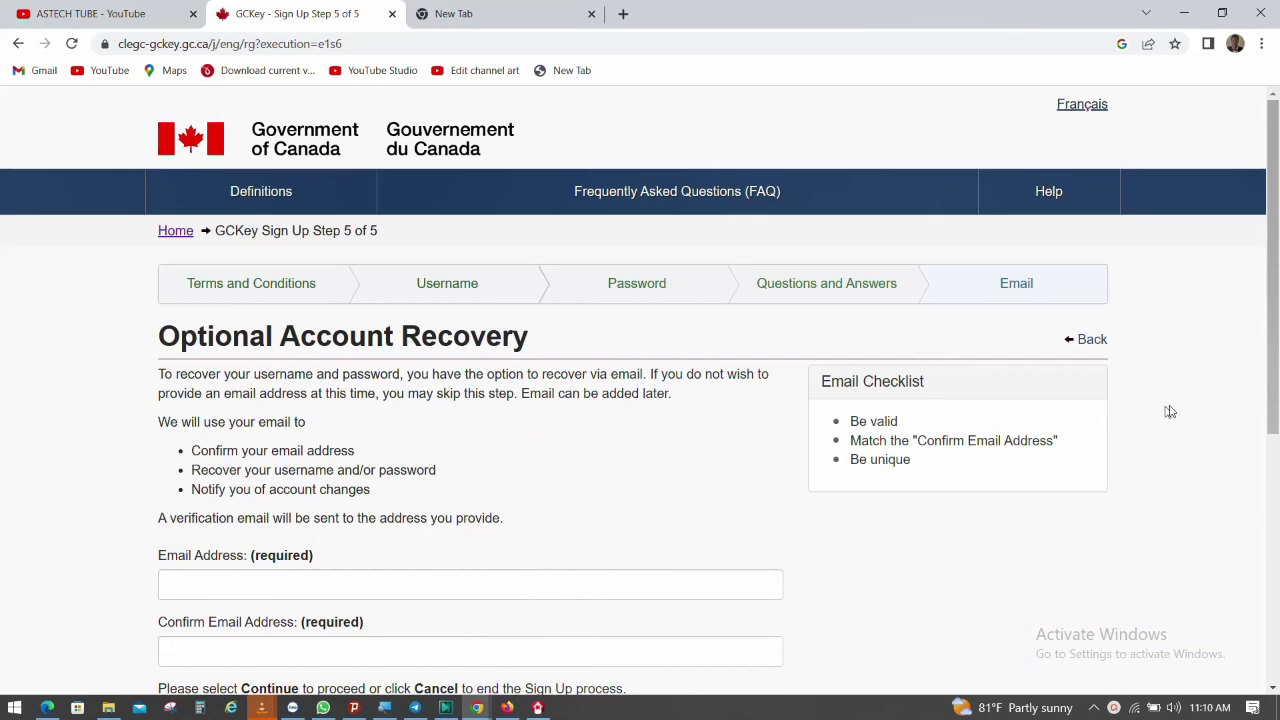
- Enter the recovery email address, paste it into Confirm Email Address, and submit
scroll(620, 468, "down", 2)
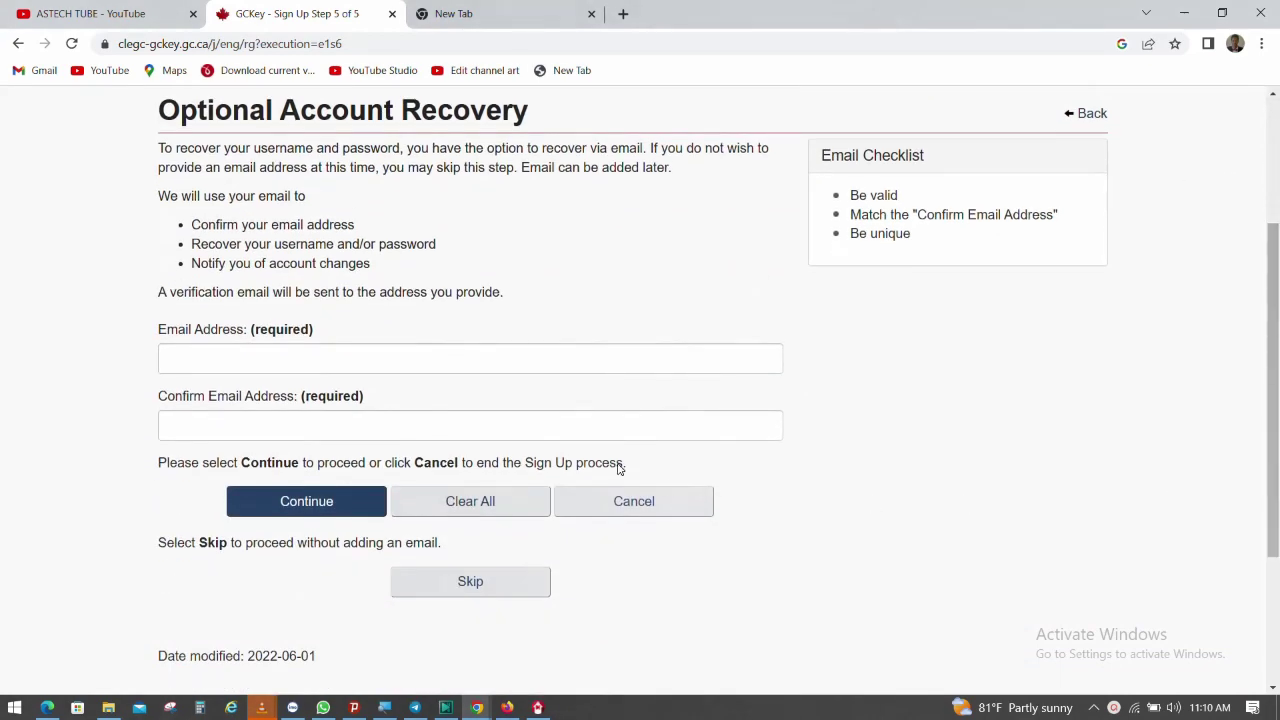
left_click(233, 356)
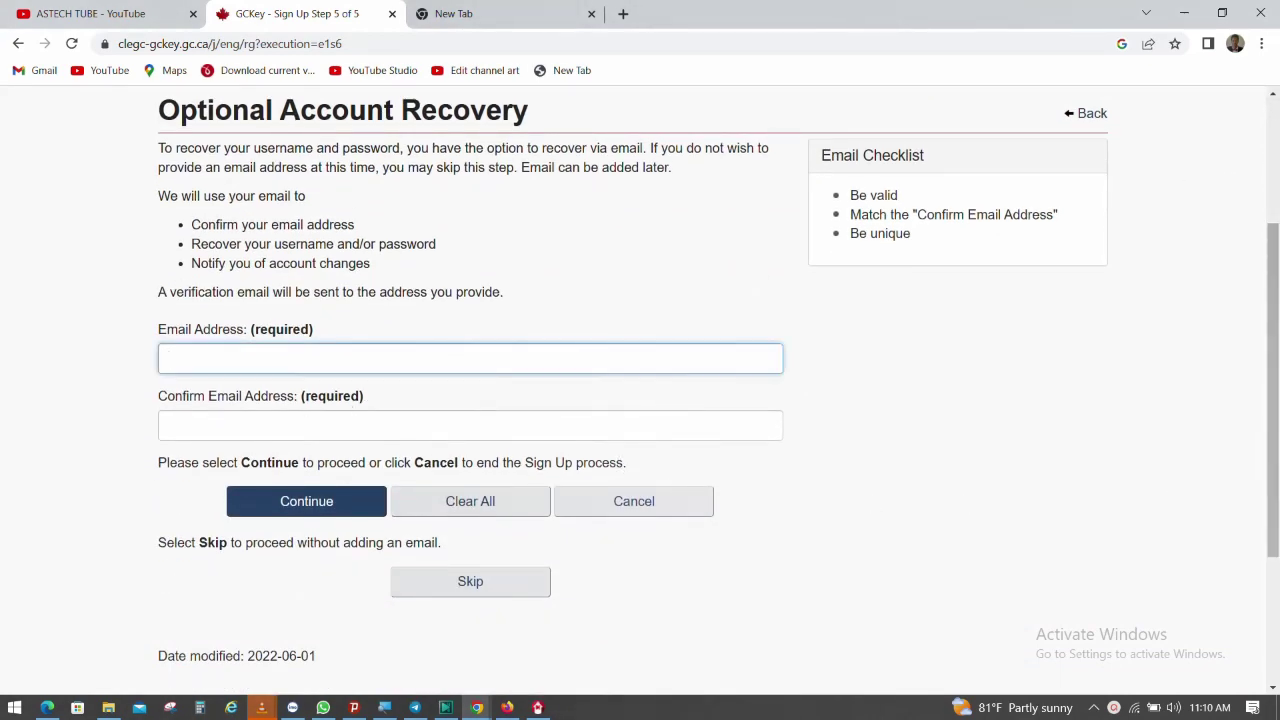
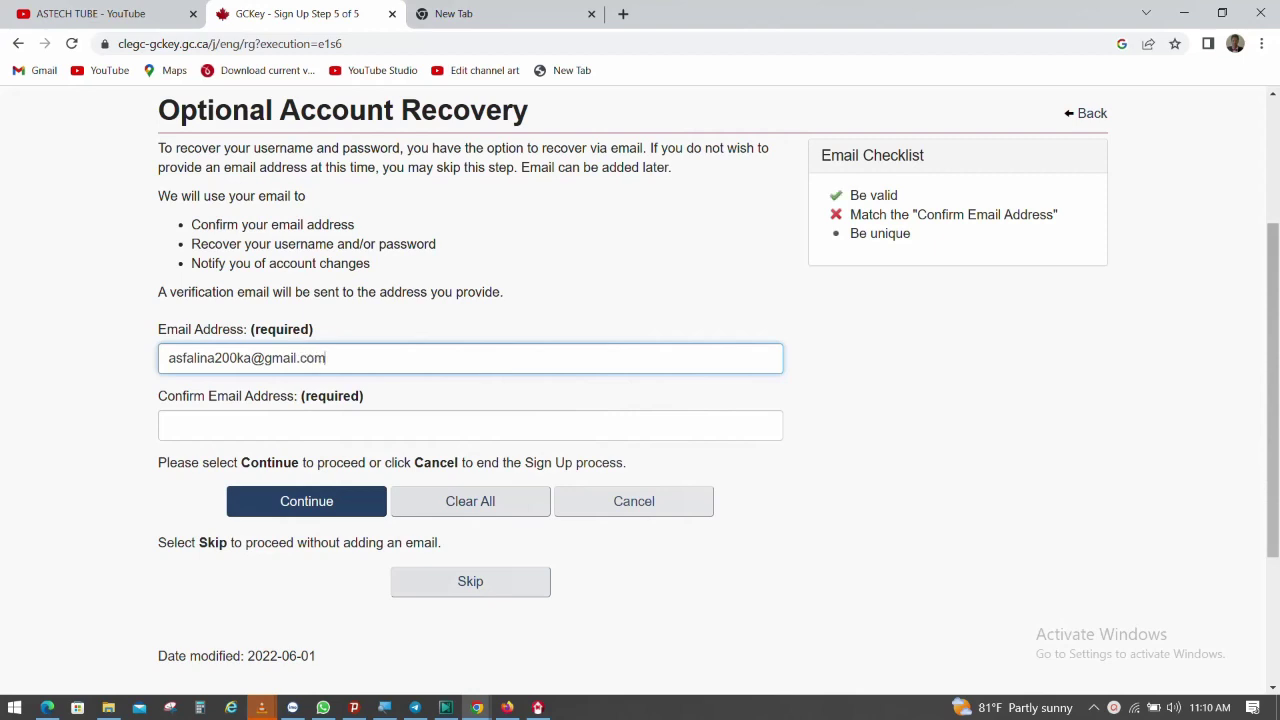
left_click(255, 412)
left_click_drag(330, 358, 184, 400)
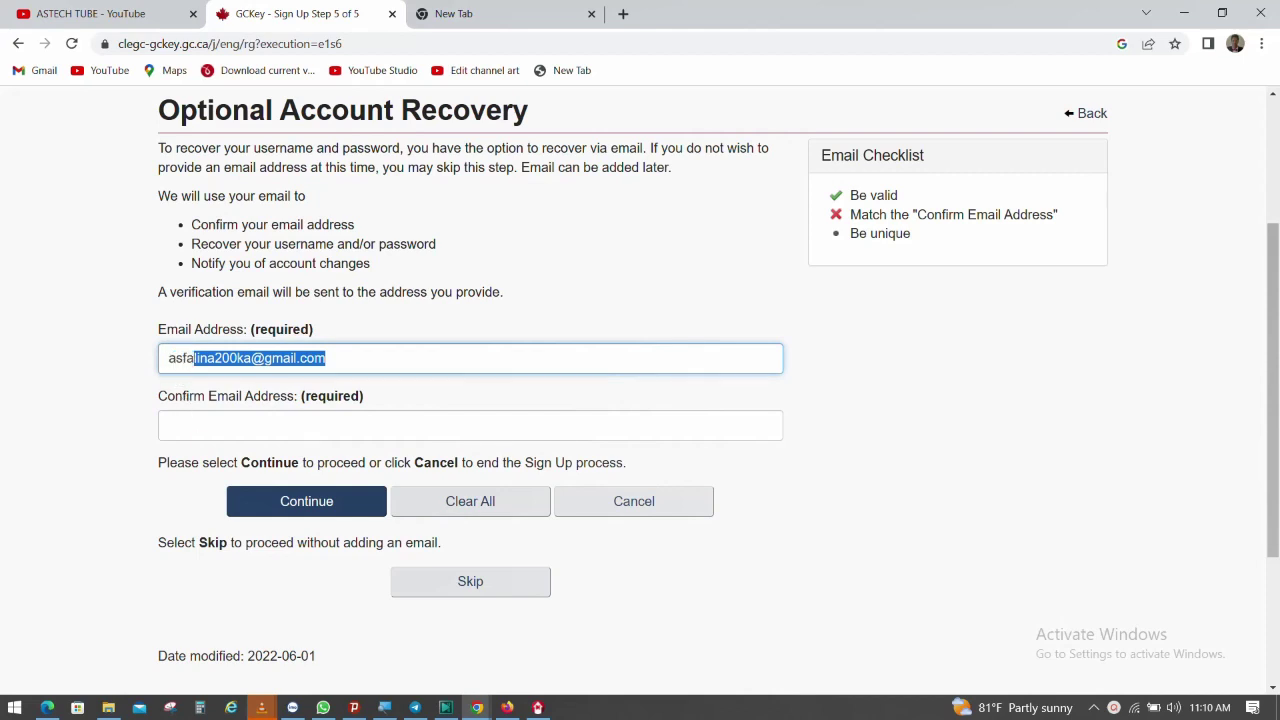
left_click(184, 358)
left_click_drag(338, 361, 165, 359)
key("ctrl+c")
left_click(174, 420)
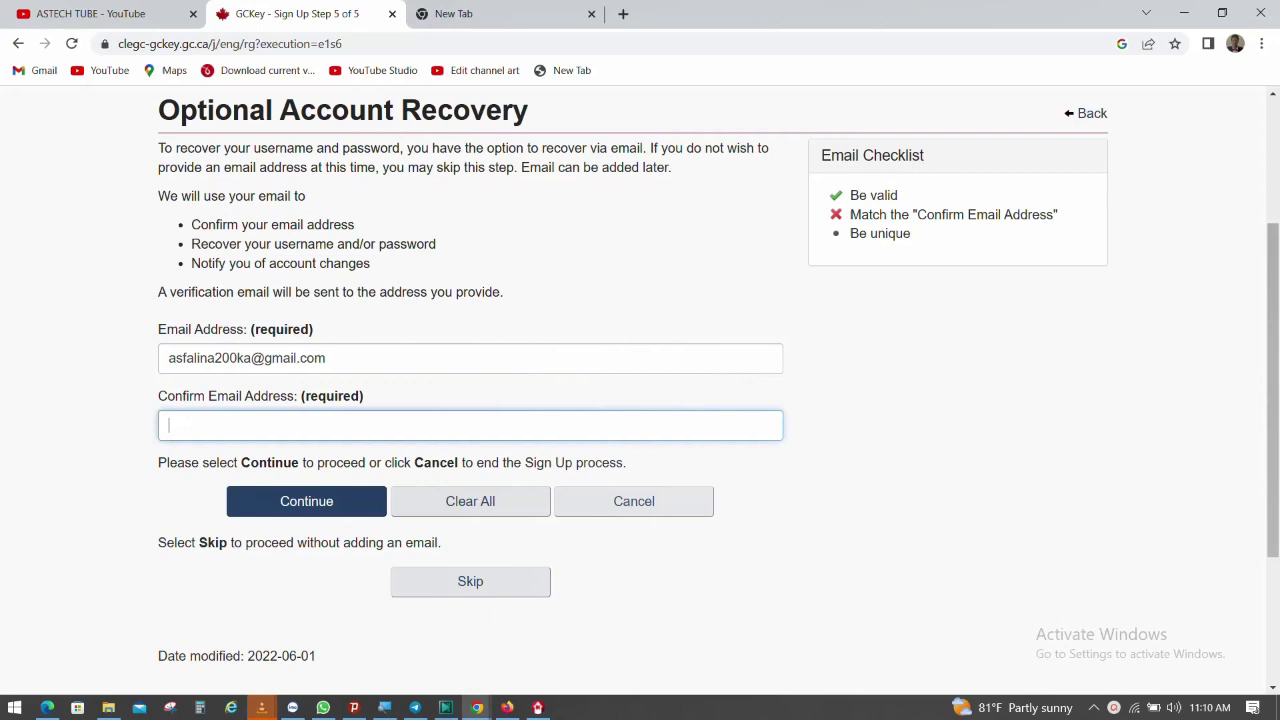
key("ctrl+v")
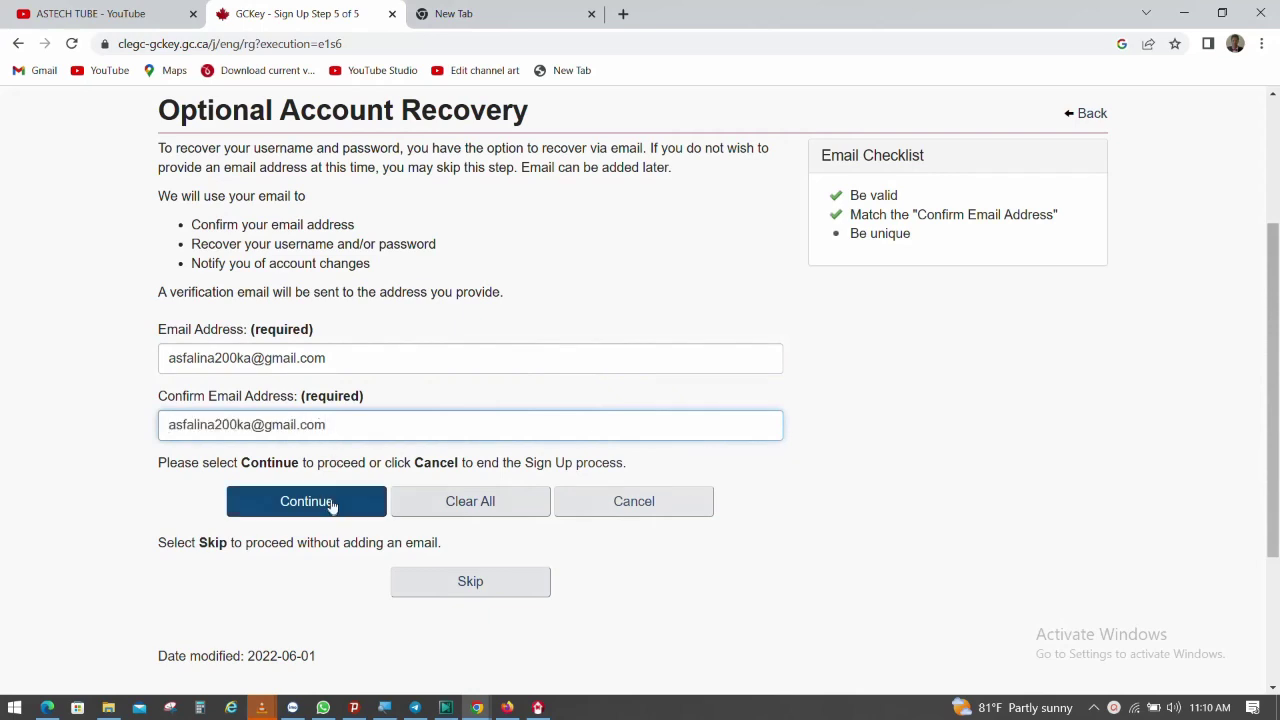
left_click(316, 510)
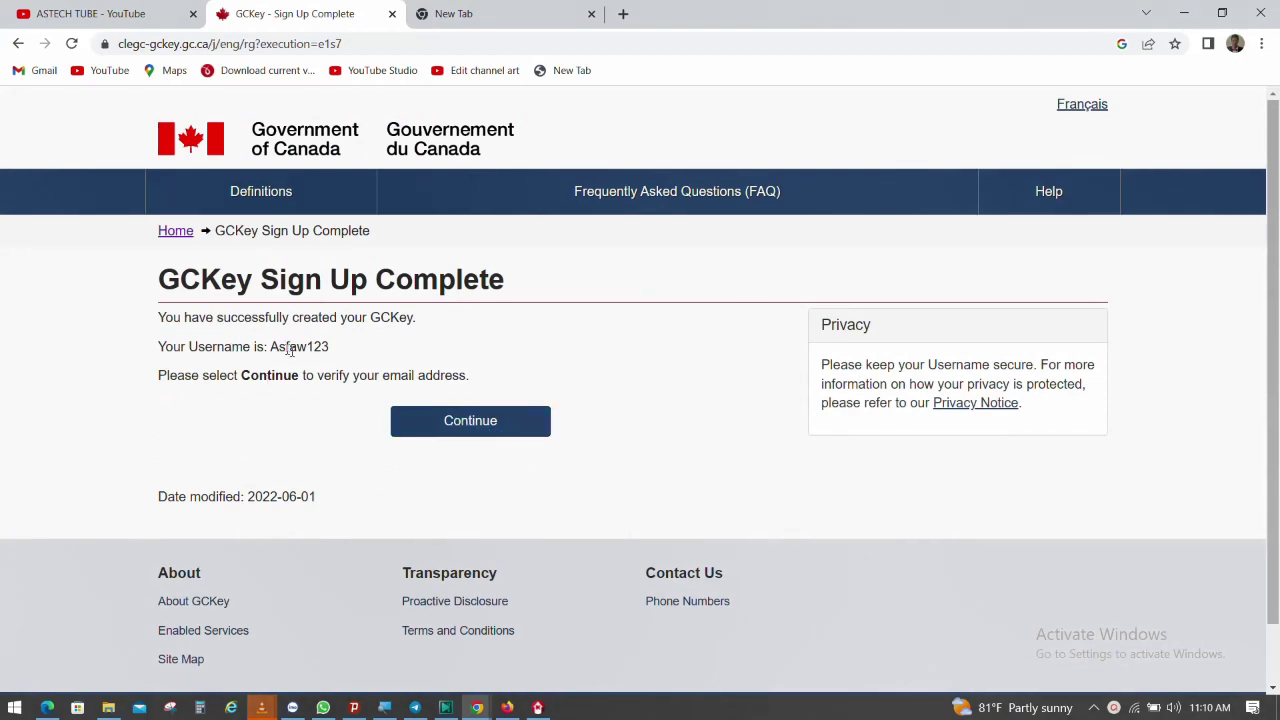
- Continue from Sign Up Complete to email verification, then open Gmail in a new tab
left_click_drag(337, 352, 269, 347)
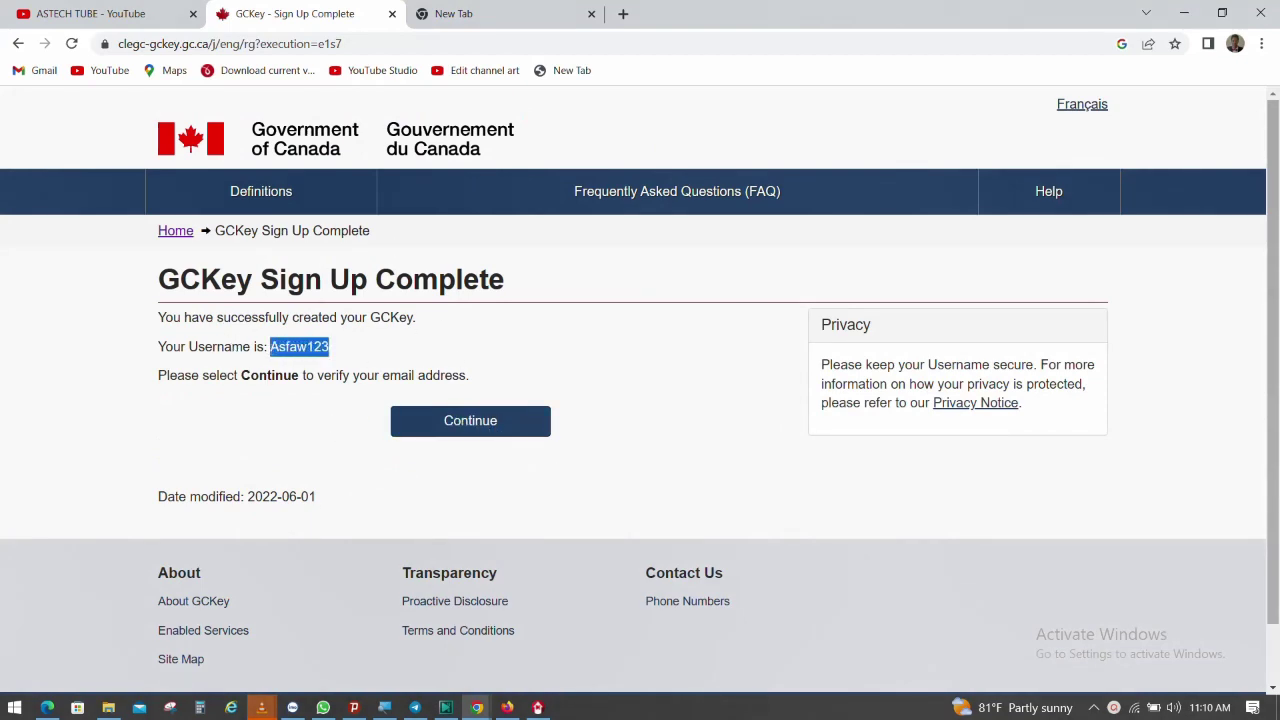
left_click(345, 355)
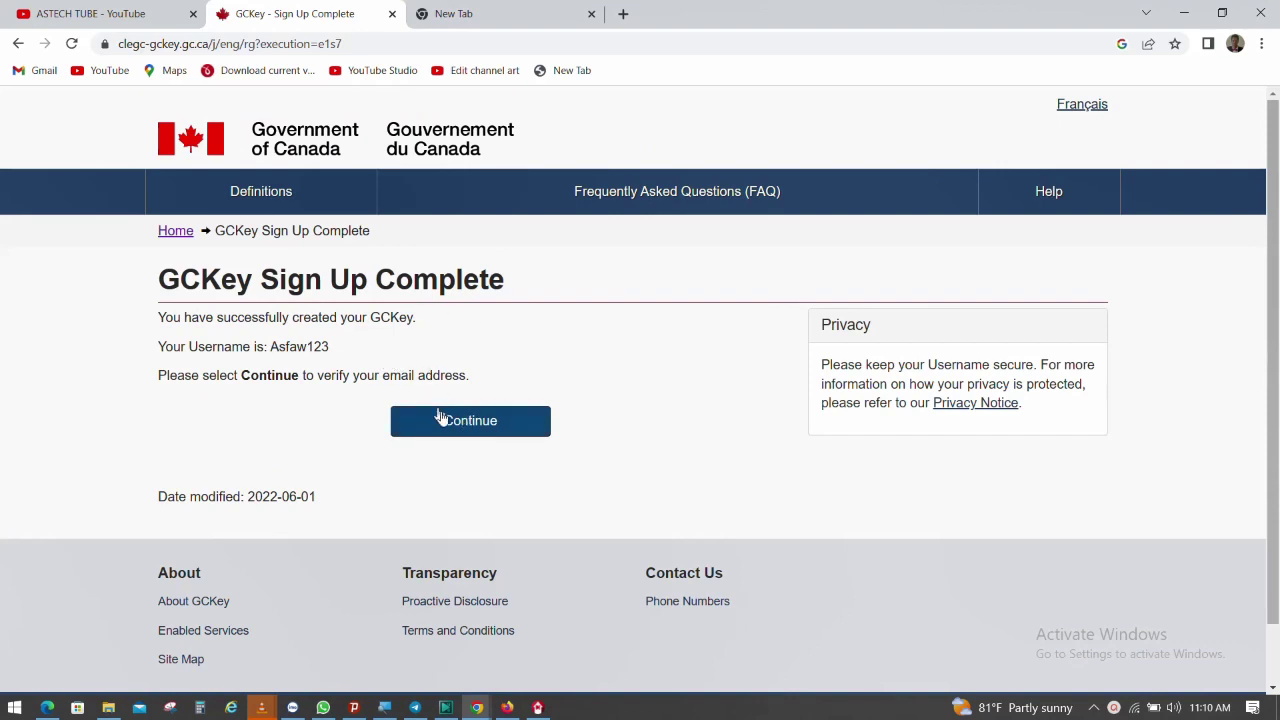
left_click(474, 422)
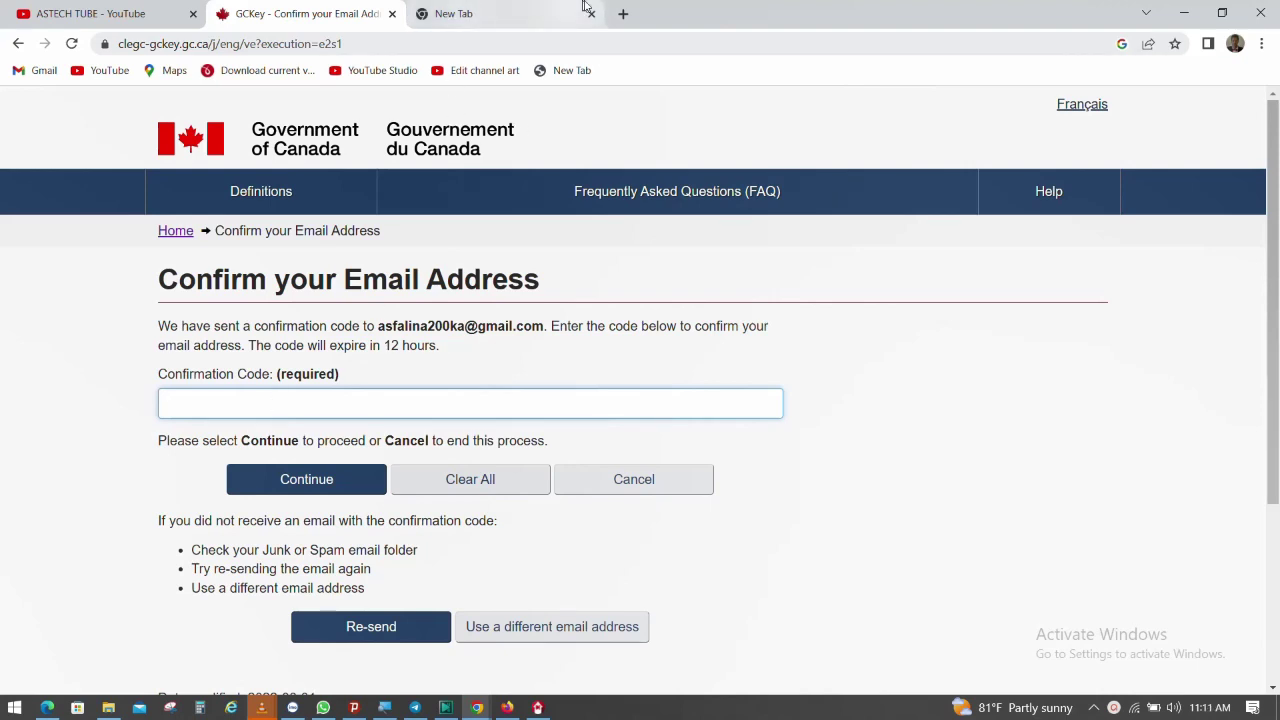
left_click(484, 8)
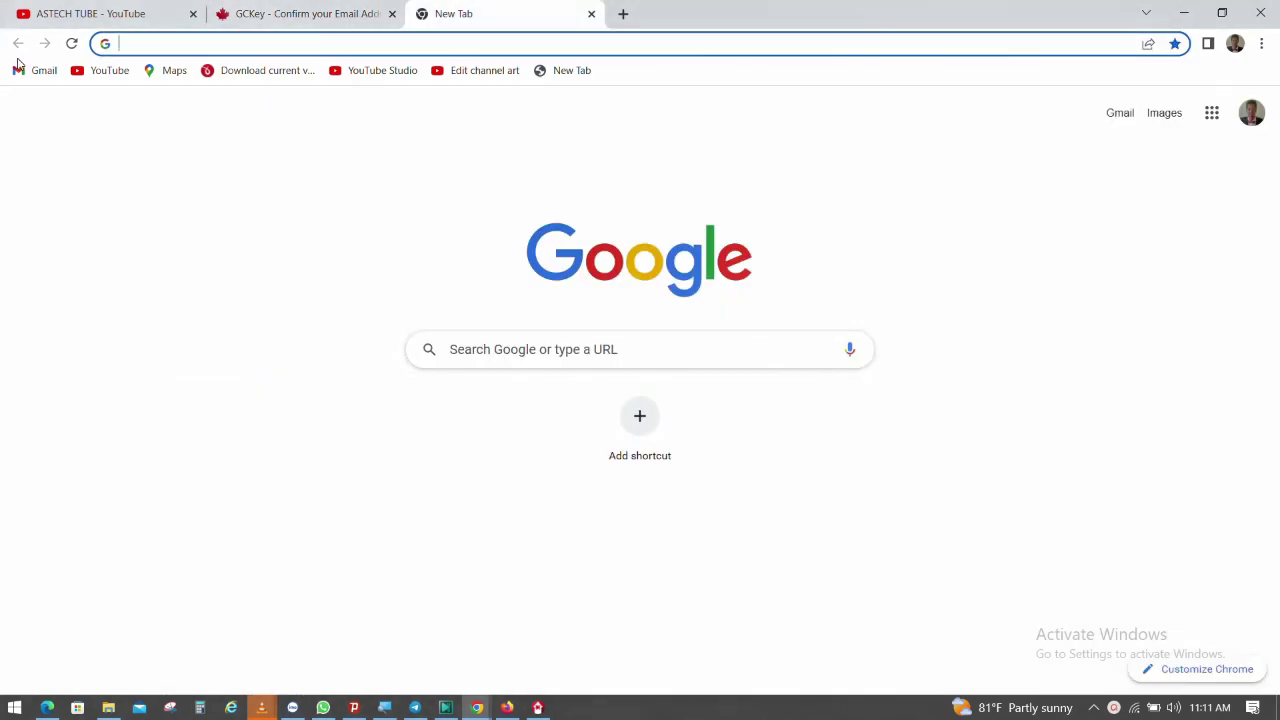
left_click(44, 72)
- Open the Government of Canada 'Please Verify Your GCKey Email' message in Gmail
left_click(317, 12)
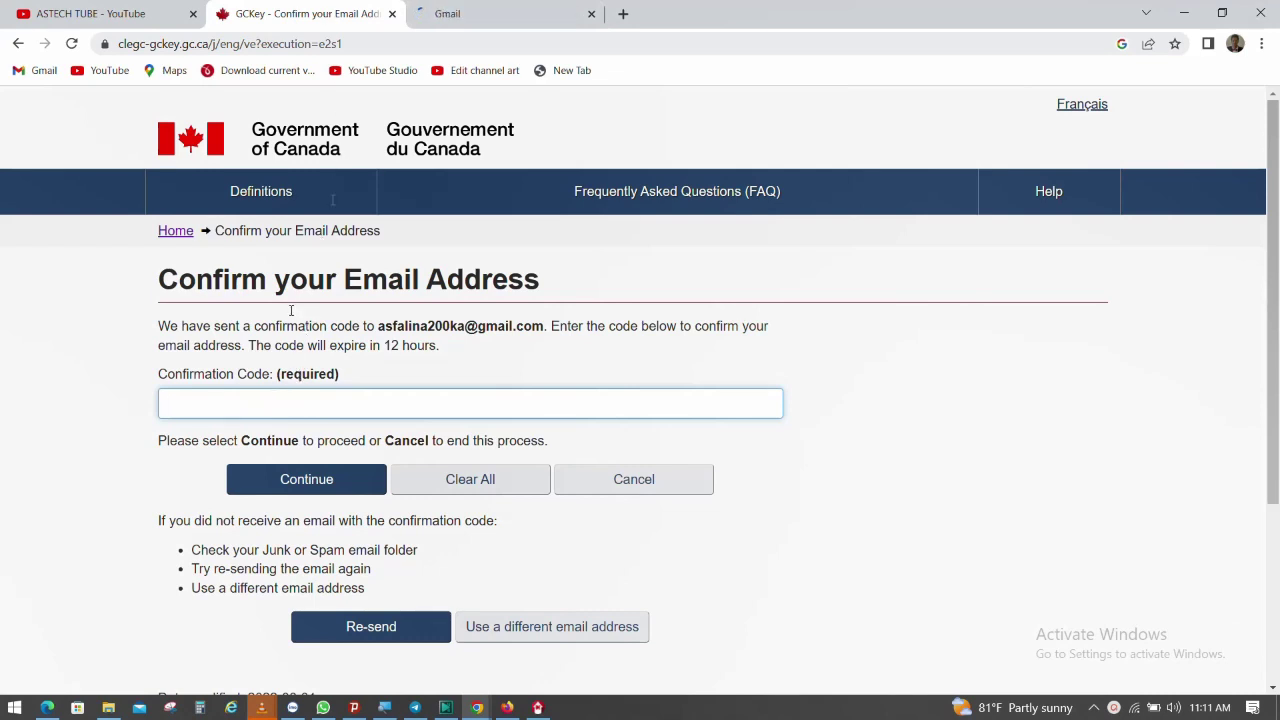
left_click(460, 8)
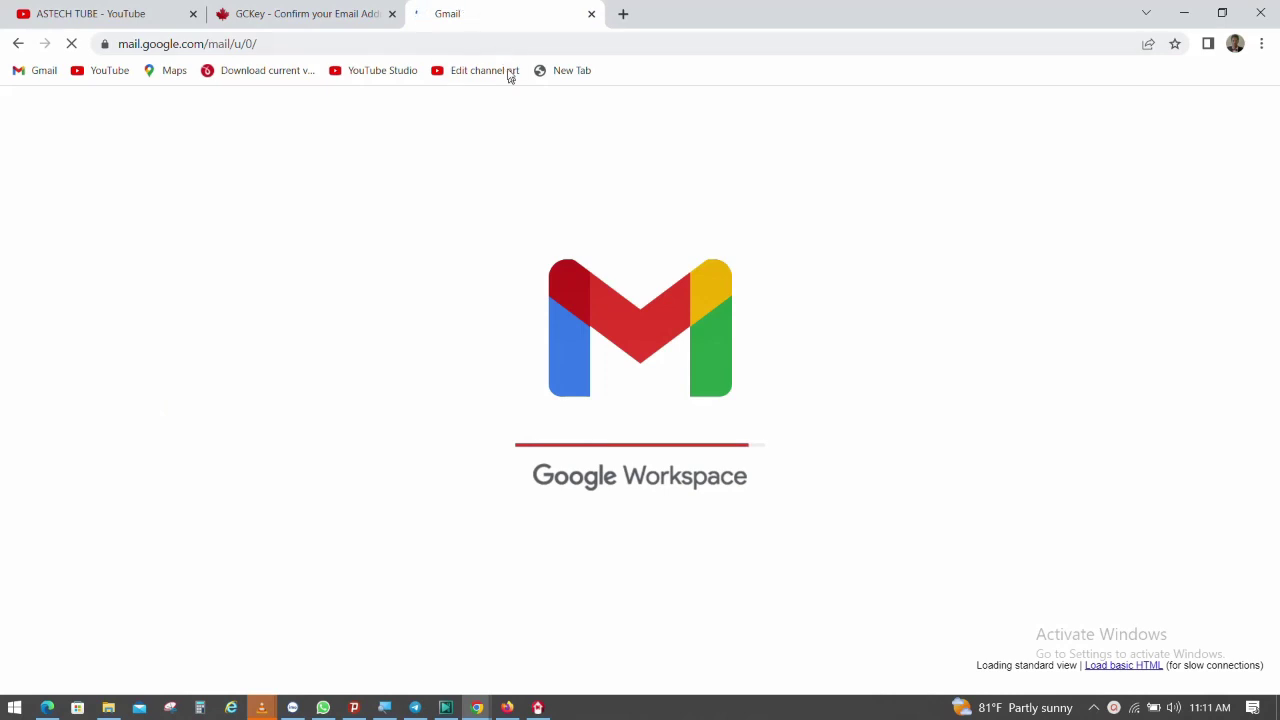
left_click(322, 8)
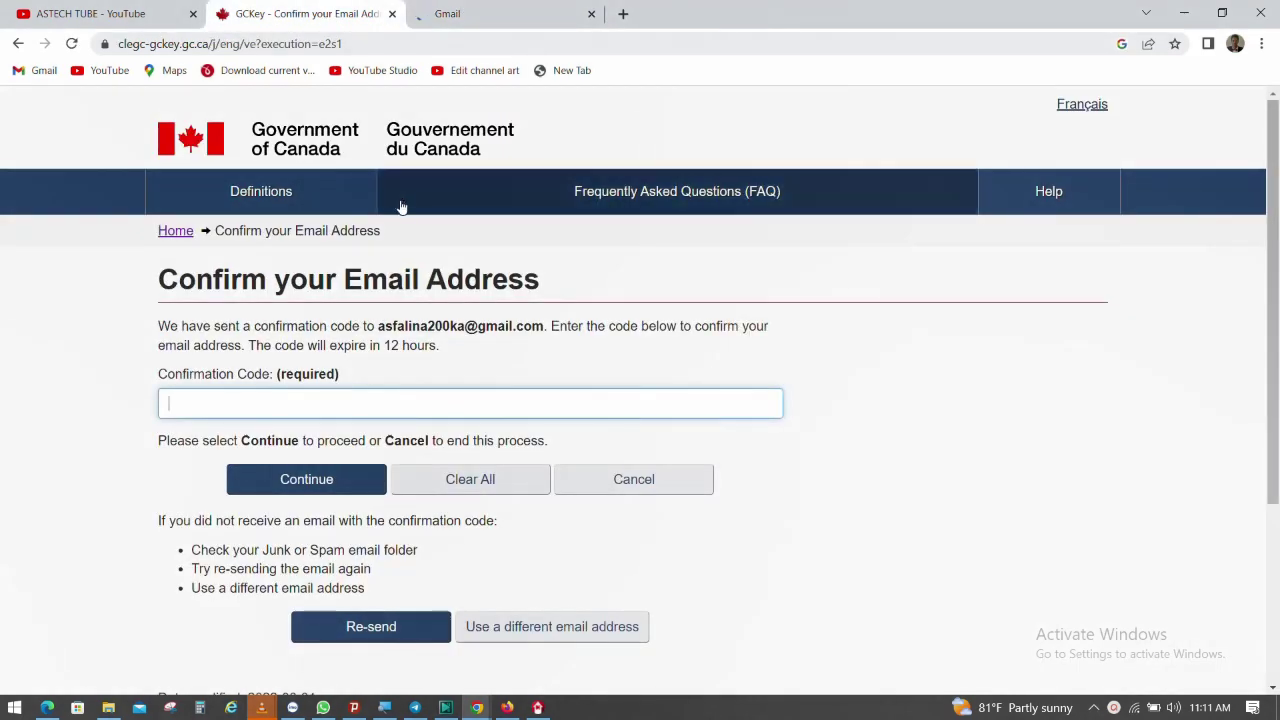
left_click(487, 7)
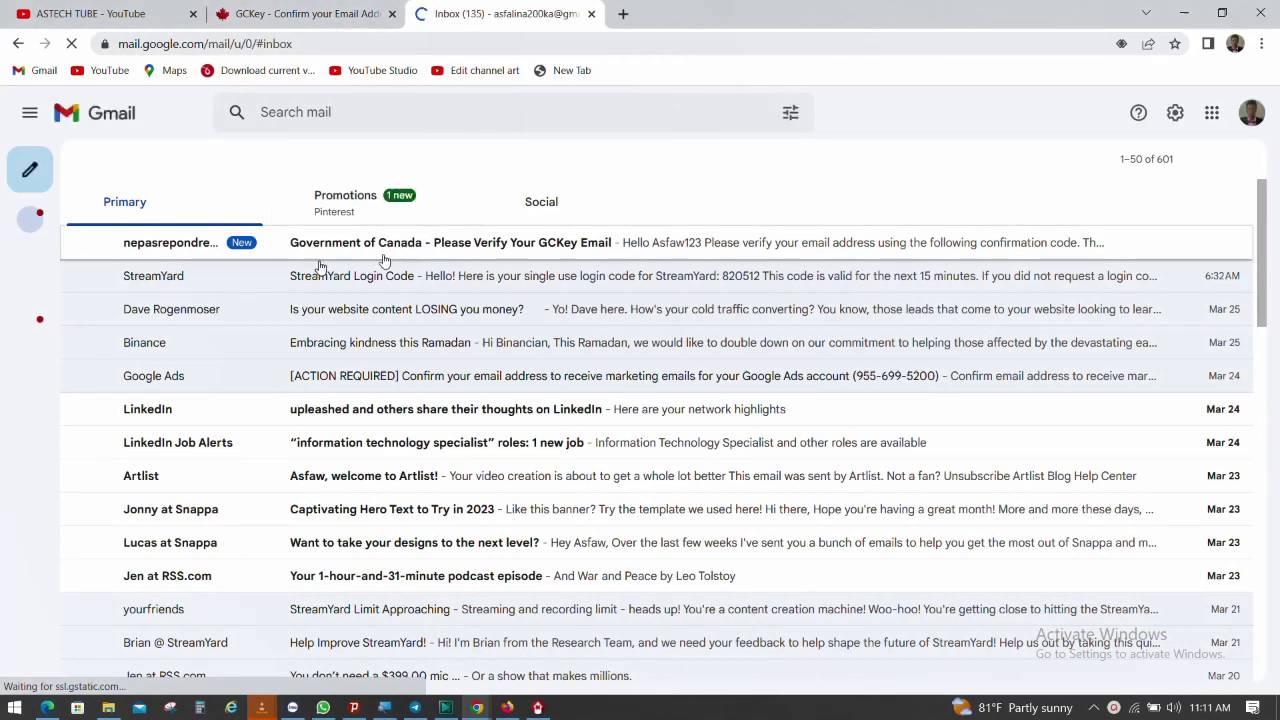
left_click(350, 251)
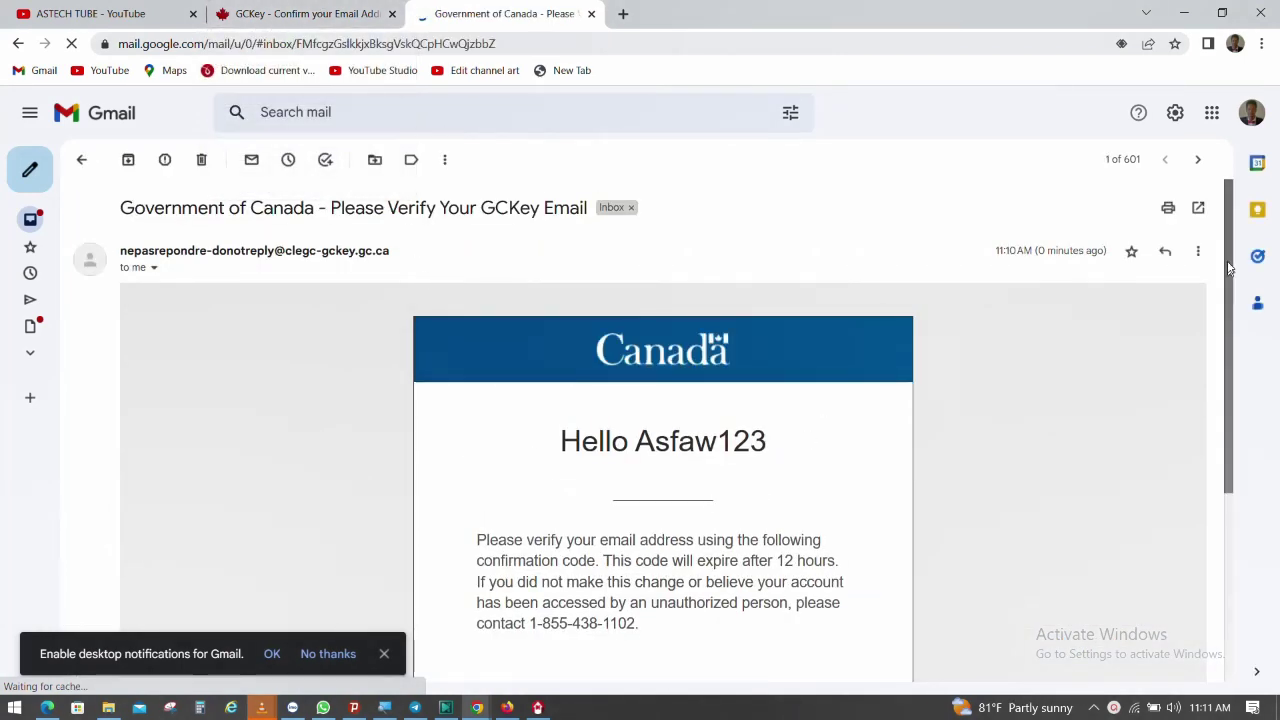
- Select the confirmation code in the email and return to the GCKey code page
scroll(1230, 268, "down", 3)
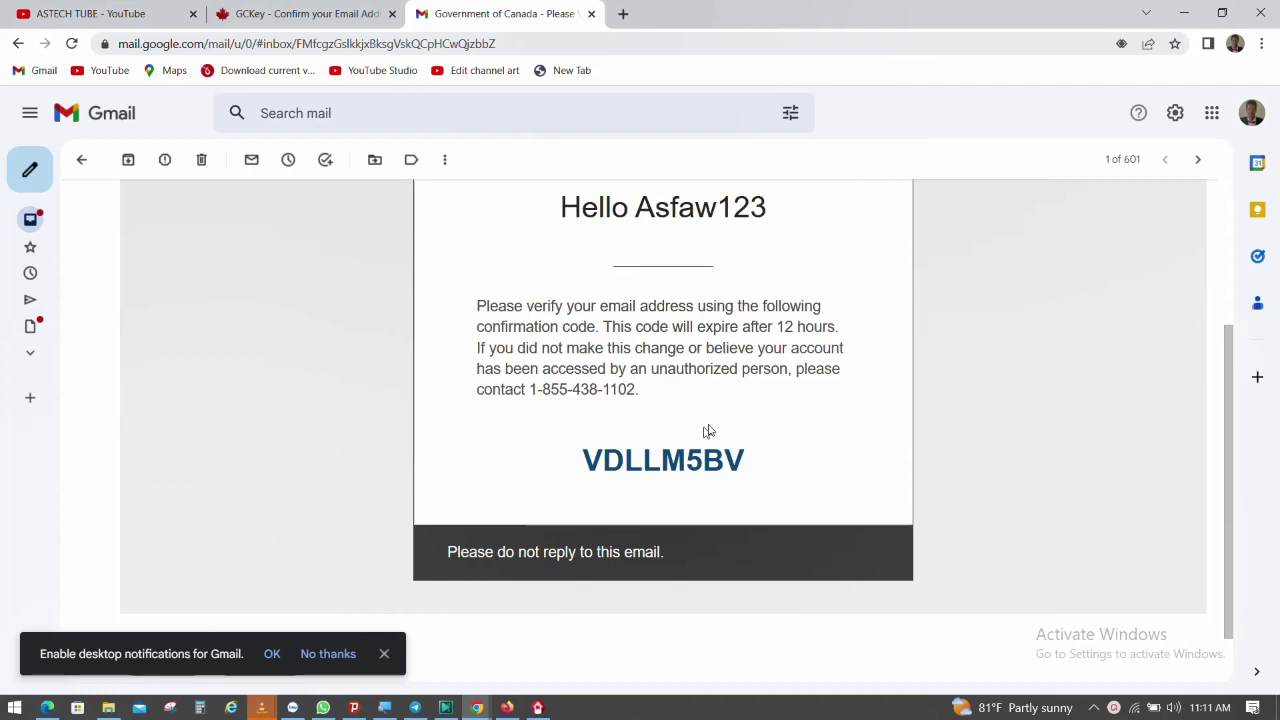
left_click_drag(770, 470, 584, 481)
key("ctrl+c")
left_click(686, 481)
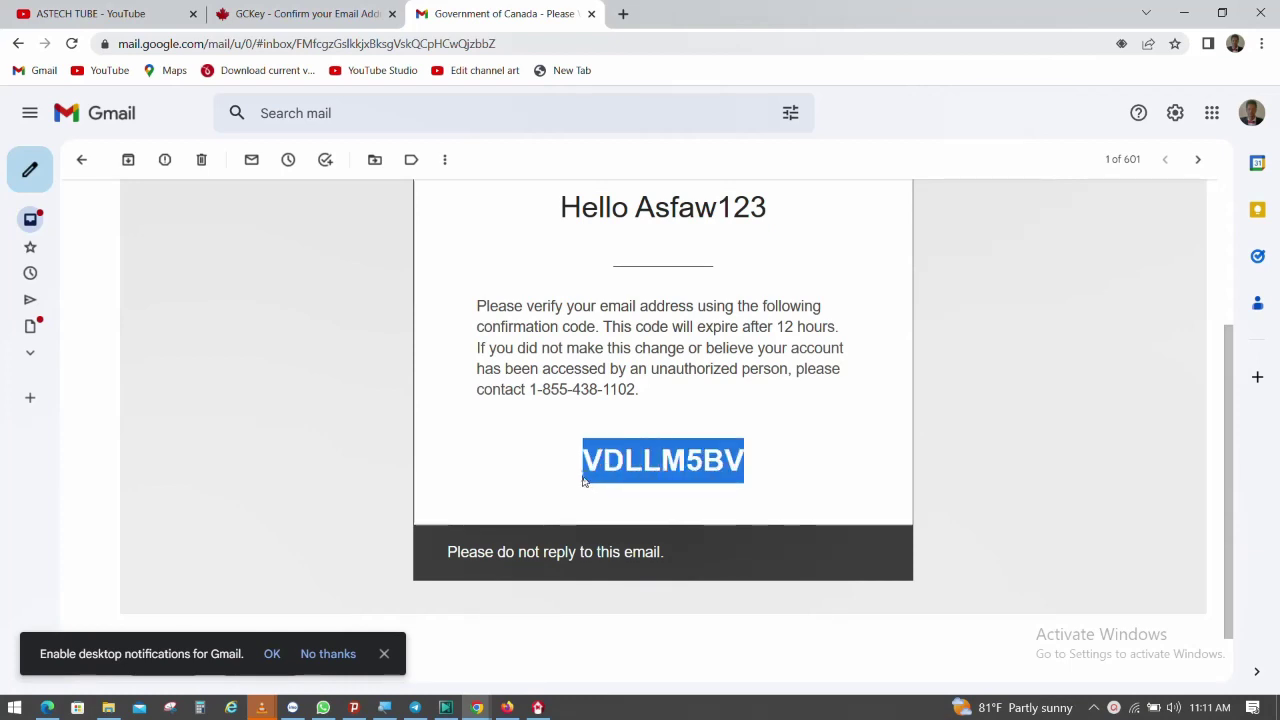
left_click(291, 10)
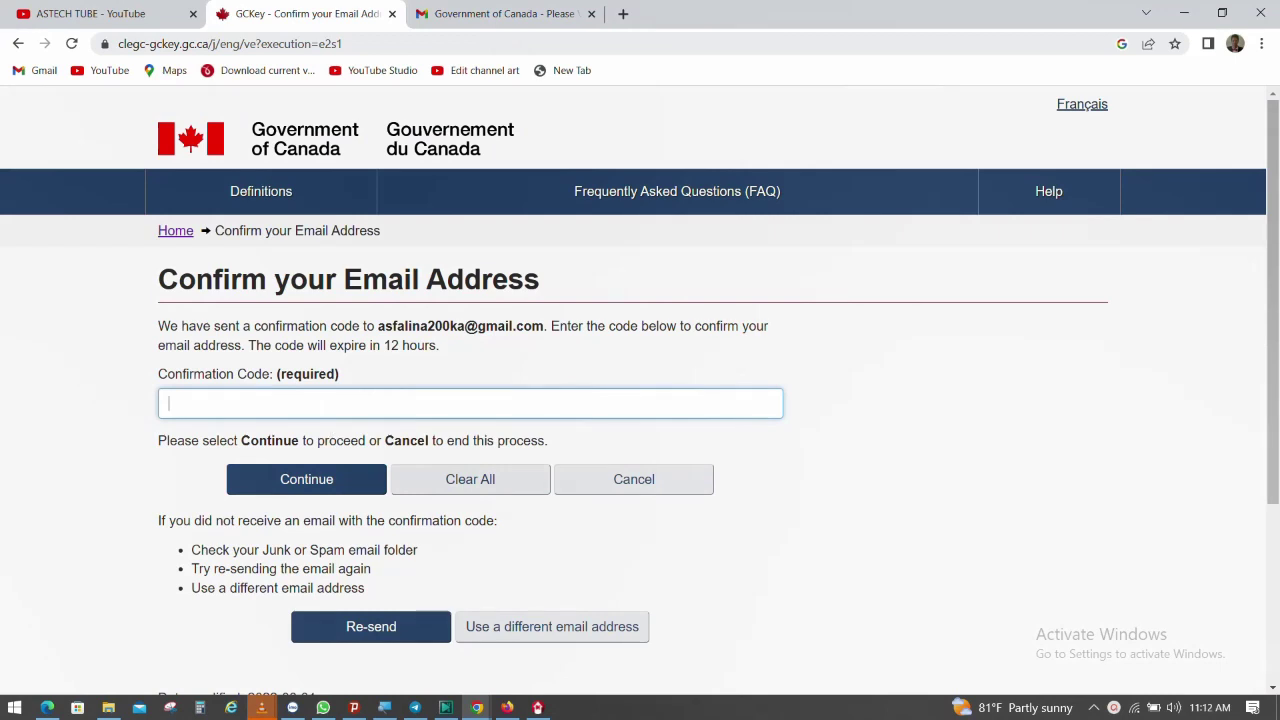
- Paste the emailed confirmation code to complete e-mail recovery and go on to the GCKey home
key("ctrl+v")
left_click(320, 479)
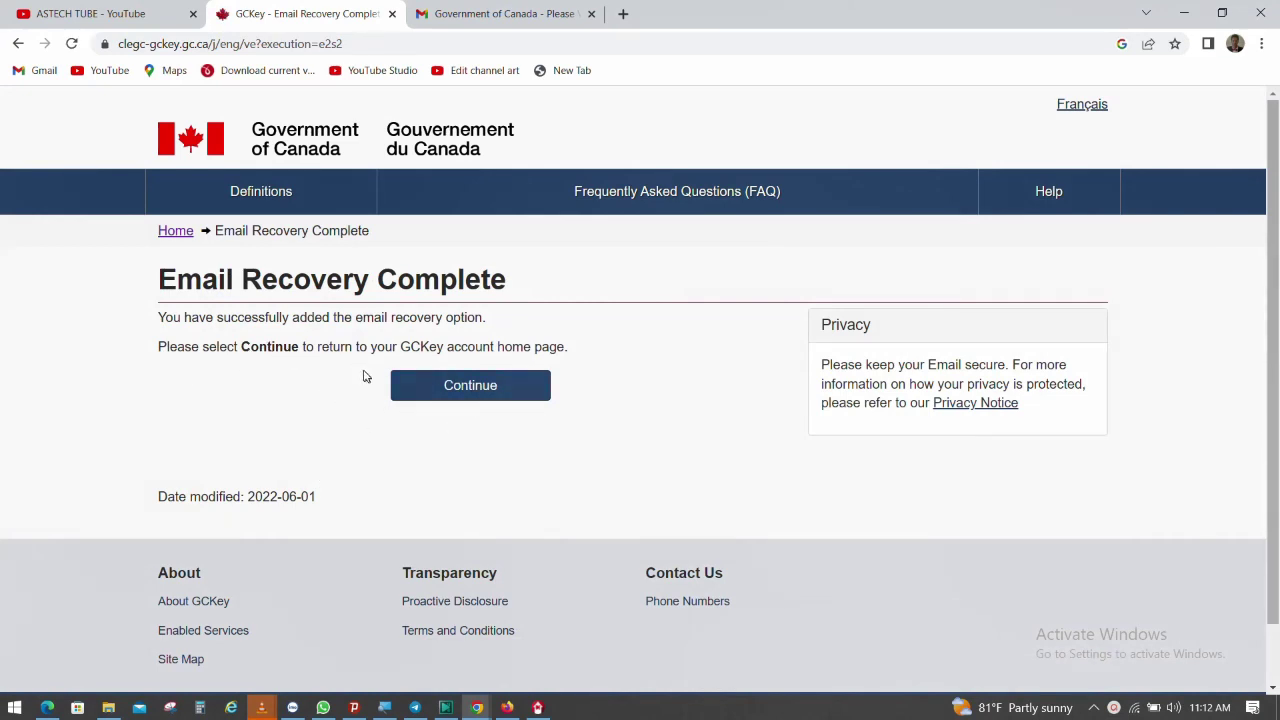
left_click(466, 384)
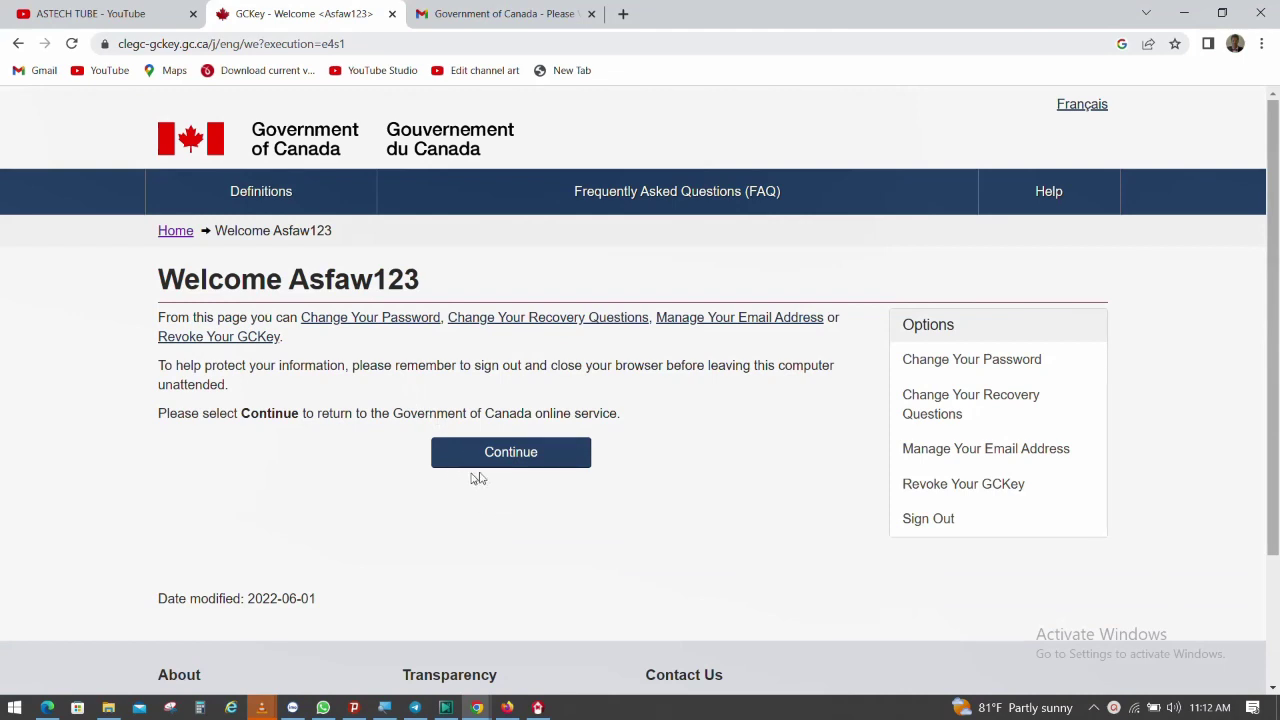
- Continue from the GCKey welcome page back to the Government of Canada service
left_click(520, 458)
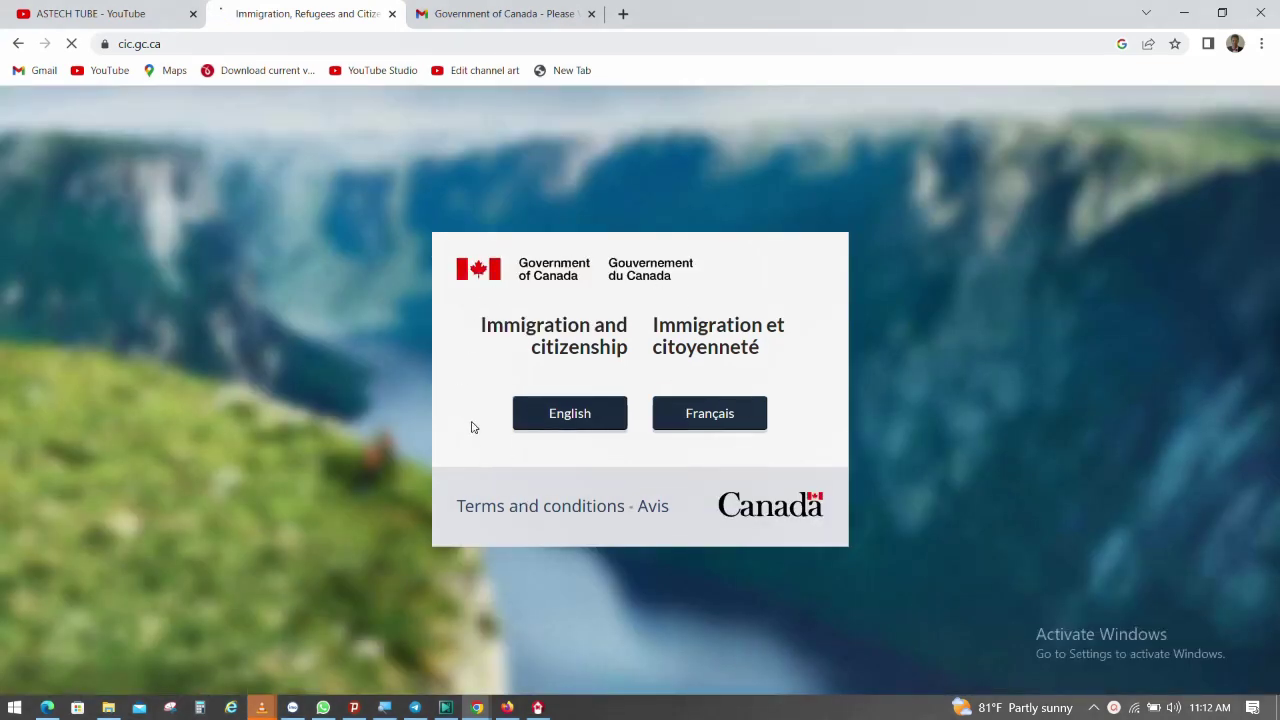
- Choose English and scroll the Immigration and citizenship page down to the Most requested links
left_click(581, 428)
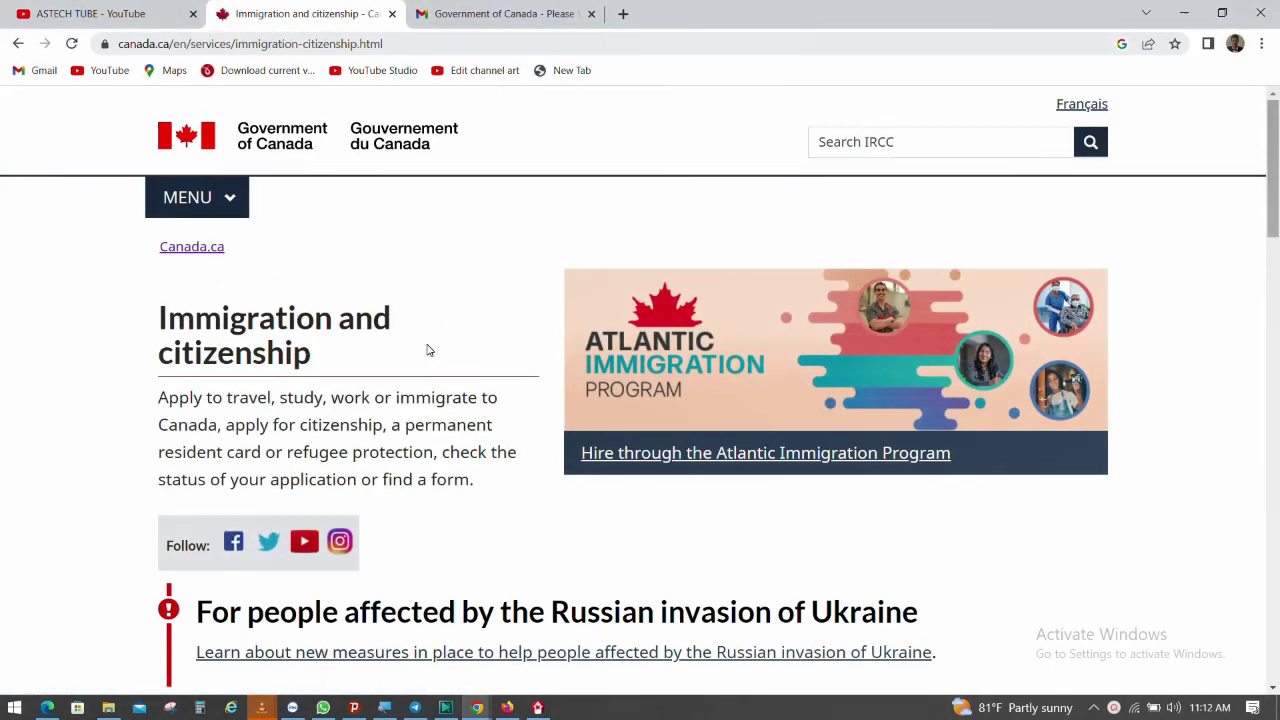
left_click_drag(129, 309, 360, 369)
left_click(360, 369)
left_click_drag(1277, 183, 1277, 315)
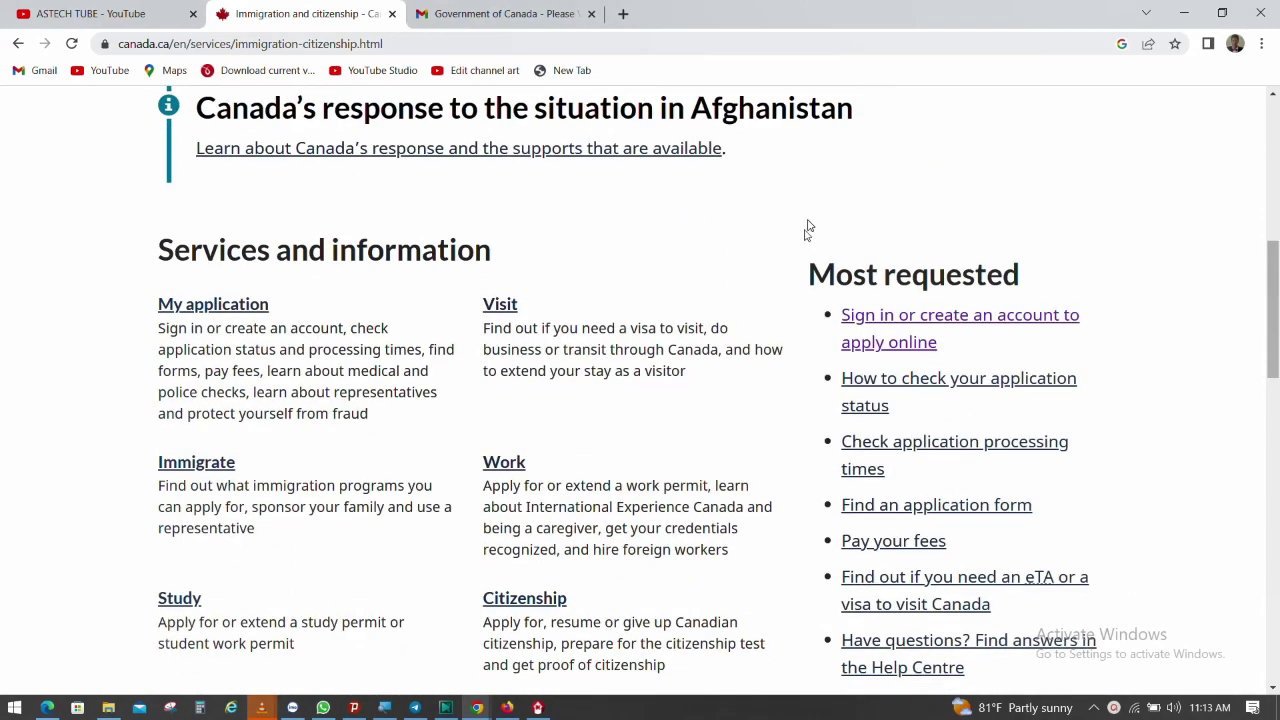
- Open 'Sign in or create an account to apply online' and choose Sign in with GCKey
left_click(877, 340)
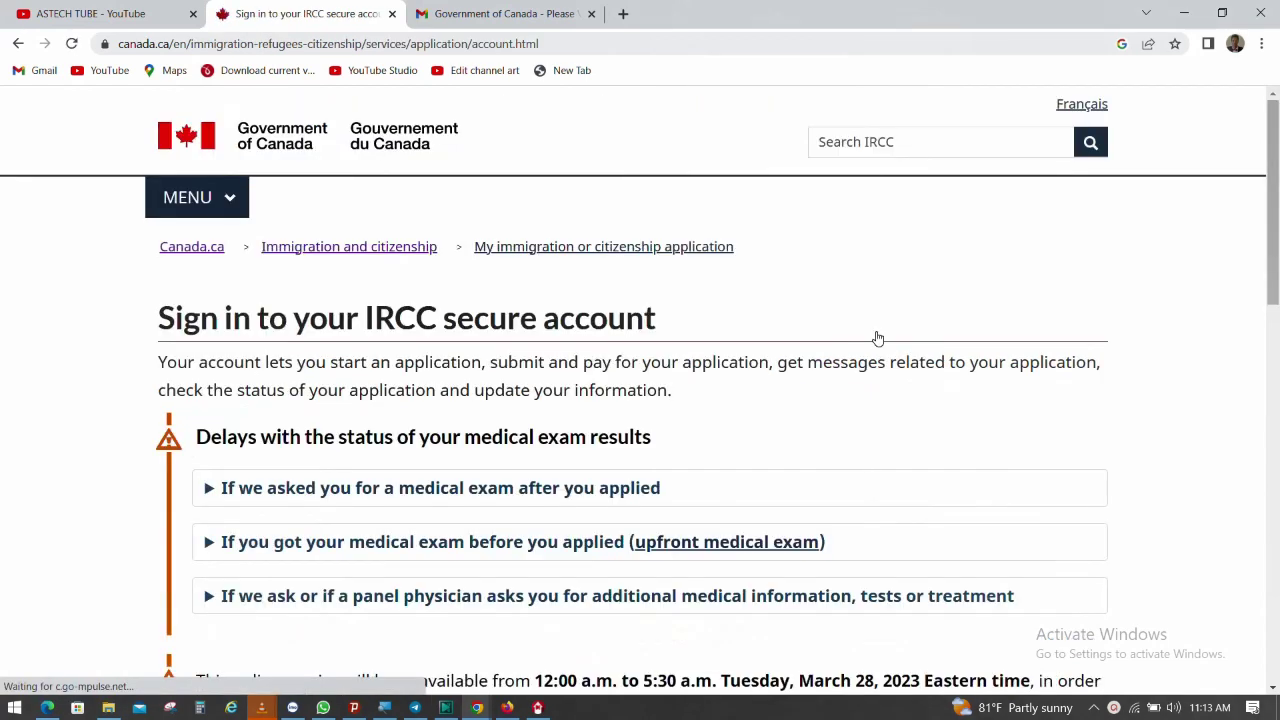
left_click_drag(1275, 237, 1277, 460)
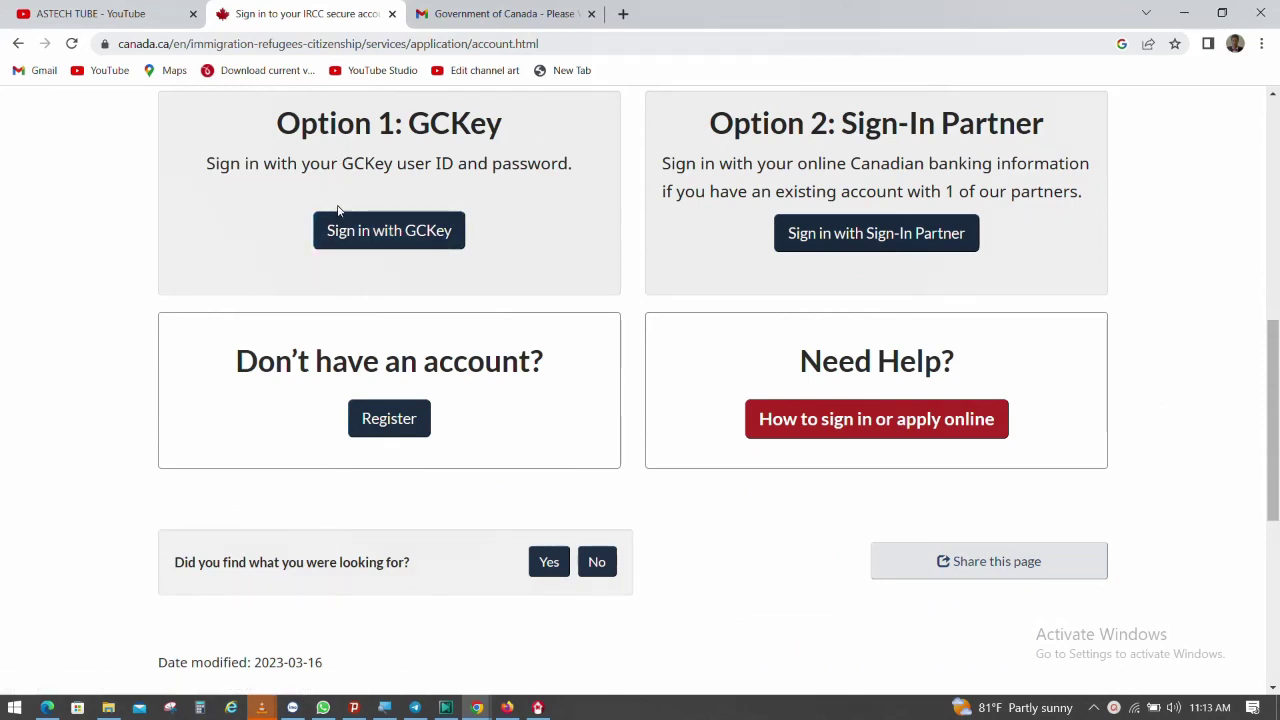
left_click(364, 236)
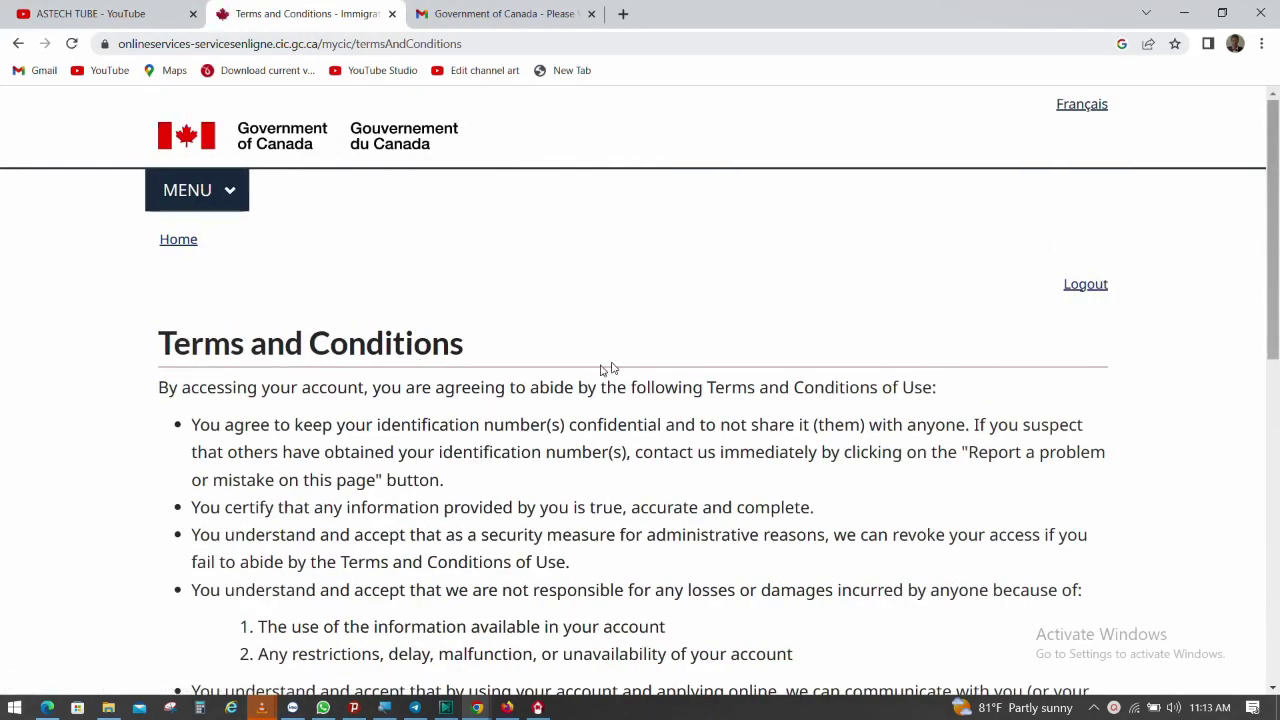
- Accept the IRCC secure account Terms and Conditions at the bottom of the page
left_click_drag(1274, 320, 1277, 590)
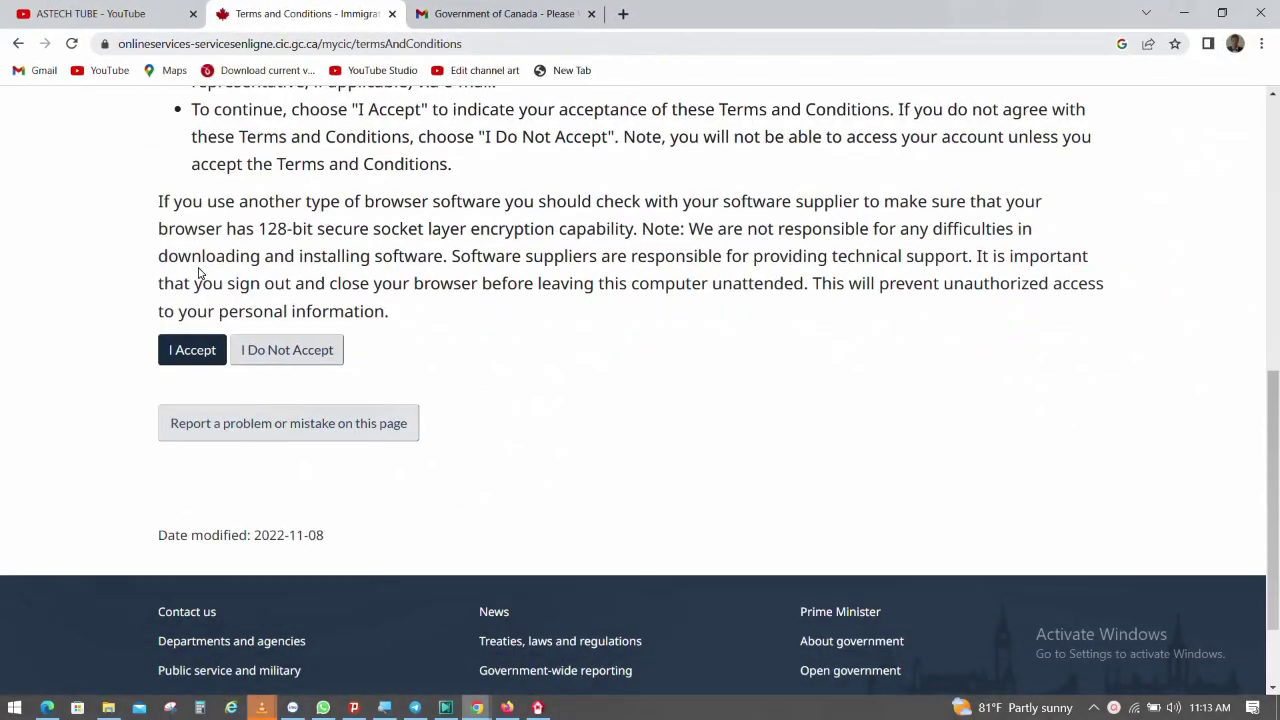
left_click(190, 359)
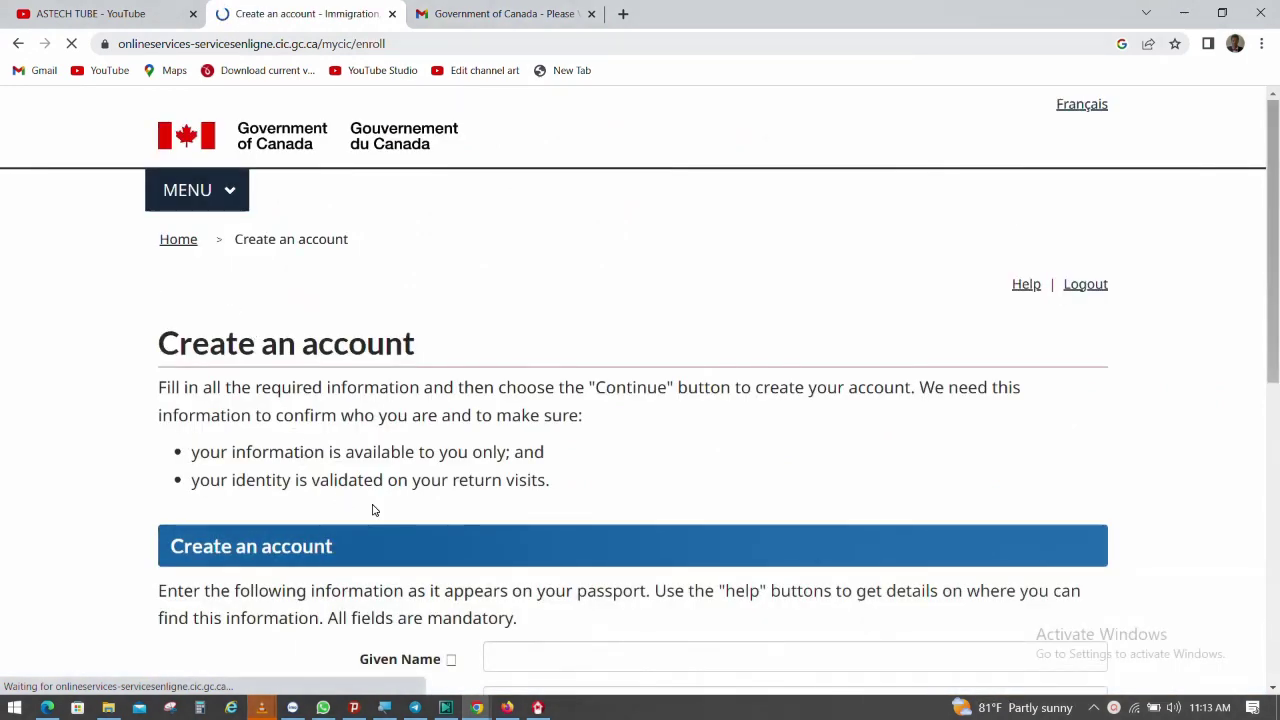
- Autofill the given name and last name, then enter the account e-mail address
left_click_drag(1274, 258, 1277, 428)
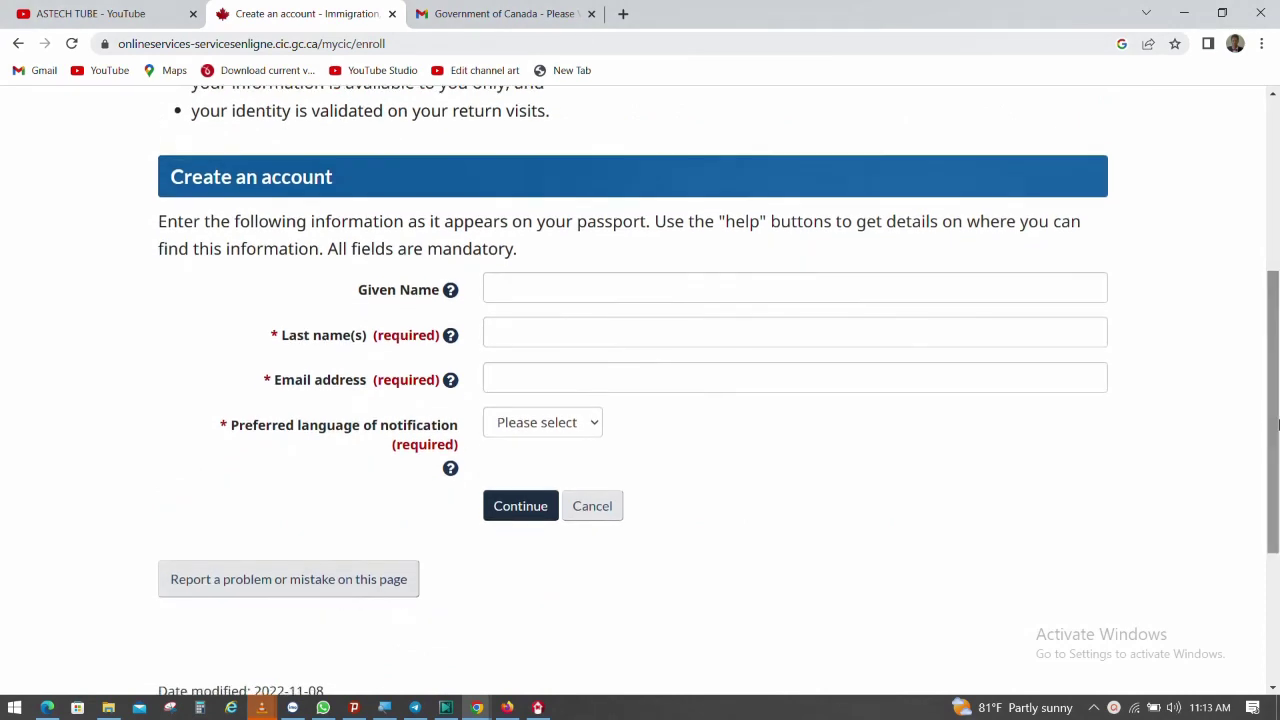
left_click(629, 289)
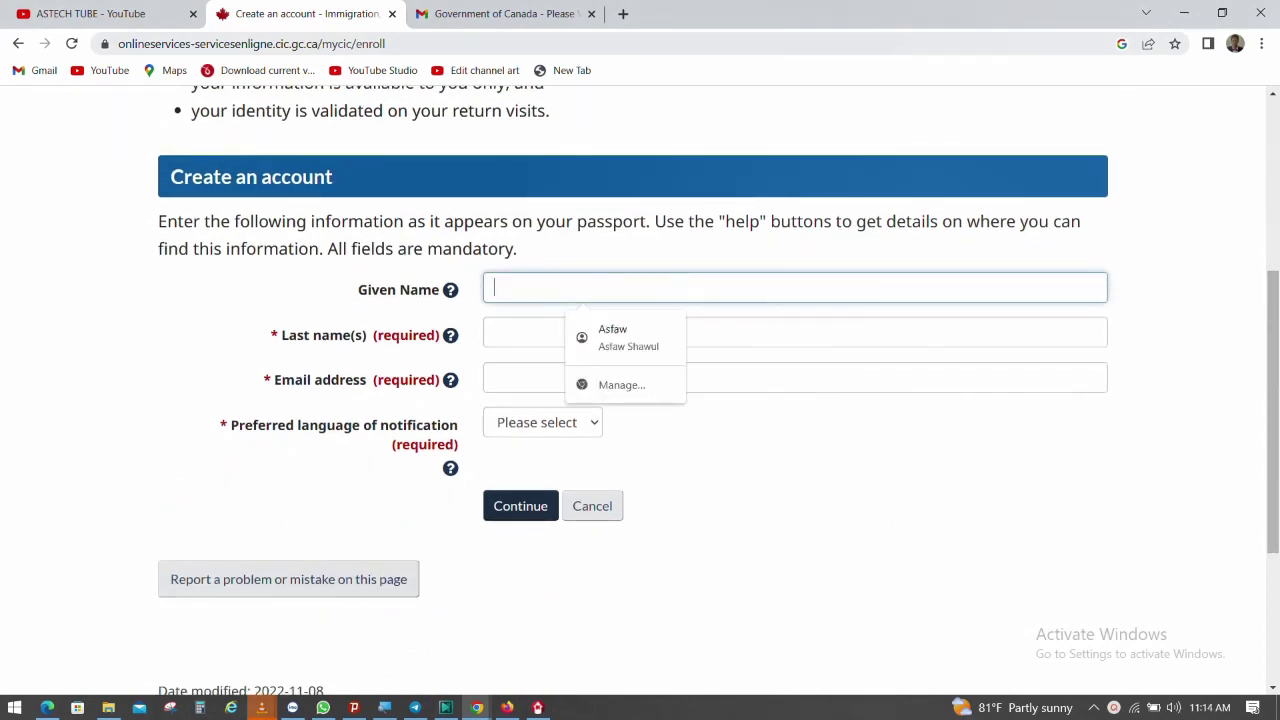
left_click(610, 338)
left_click(541, 376)
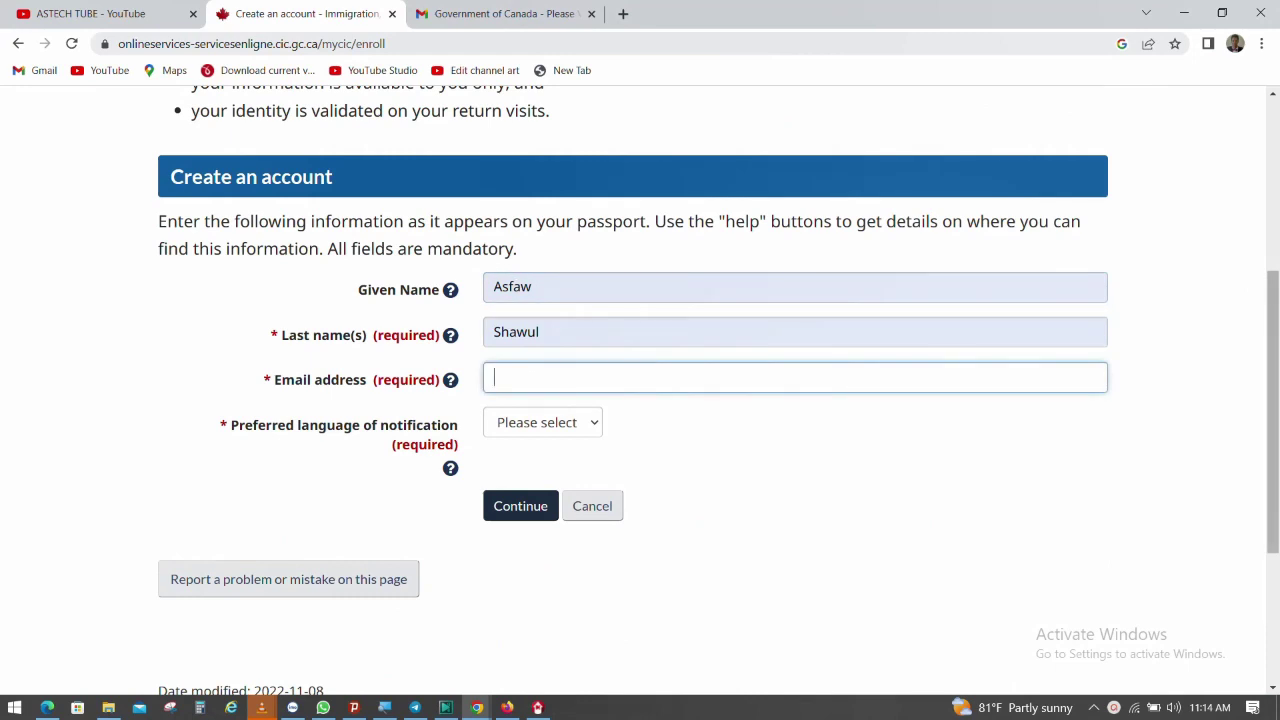
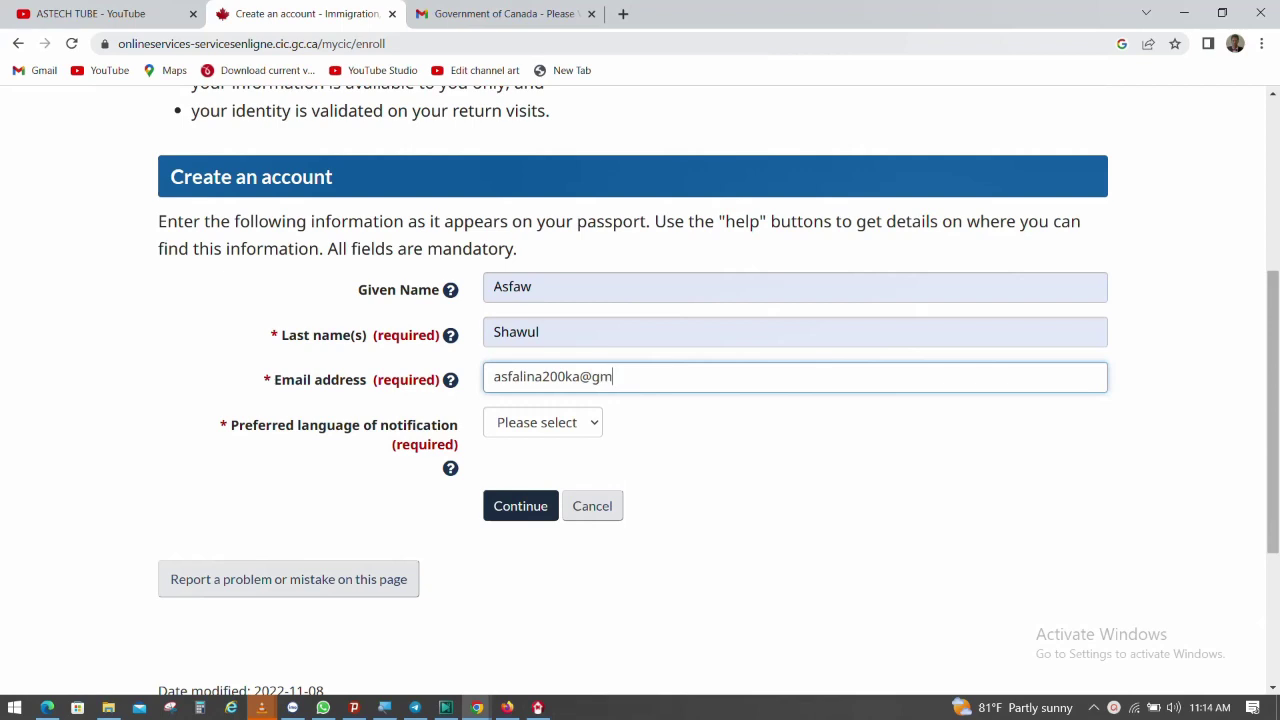
- Choose English as the notification language and submit the account details
left_click(506, 427)
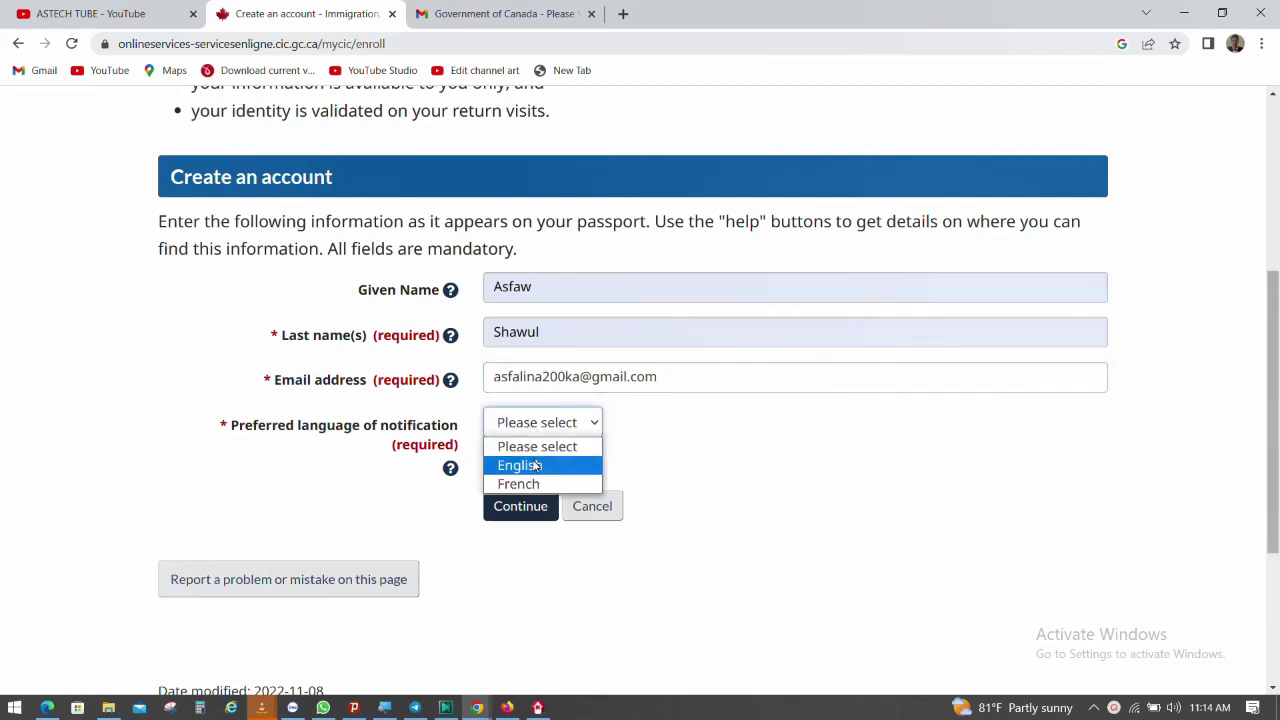
left_click(536, 466)
left_click(518, 510)
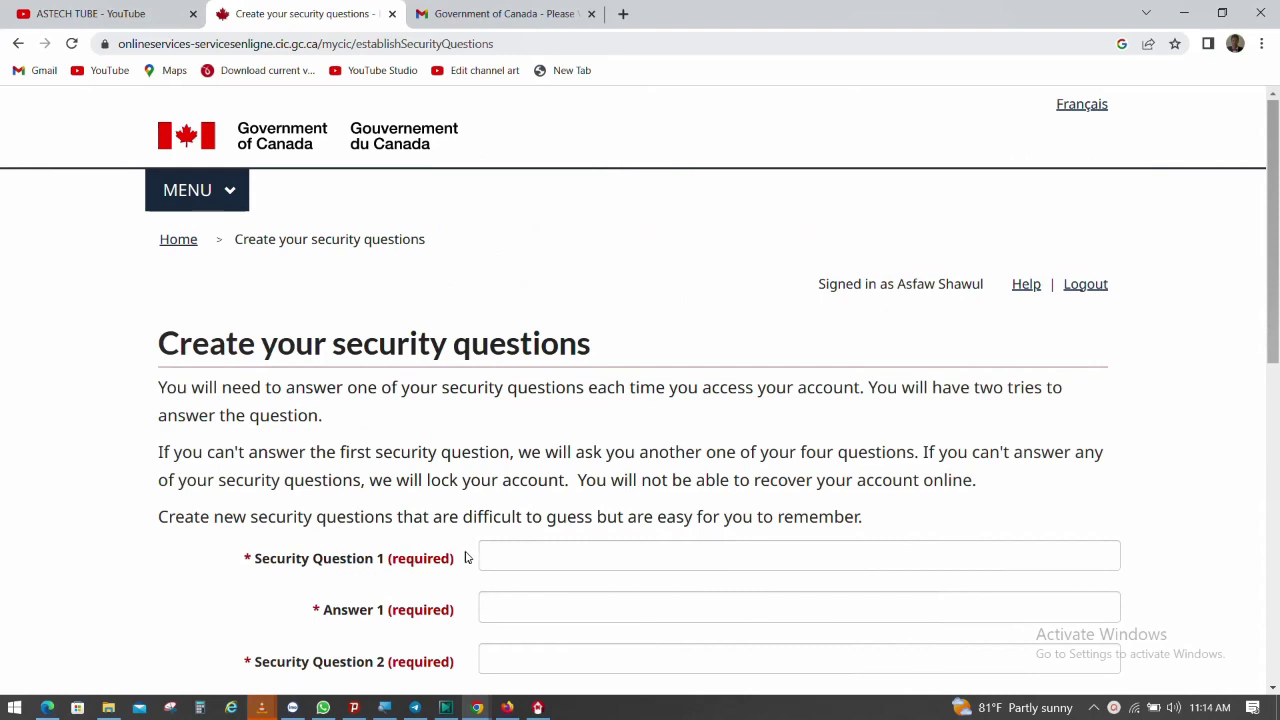
- Enter security questions 'What Is Name' and 'Where are you' with their answers
left_click(490, 556)
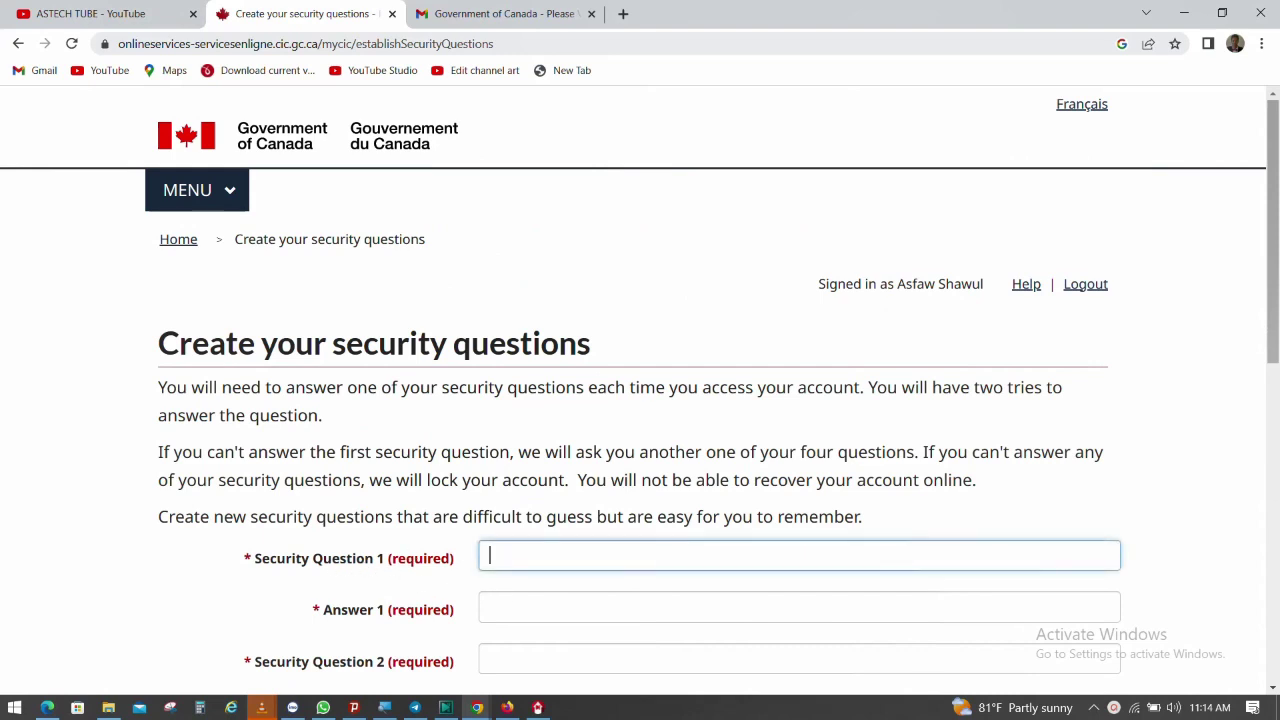
left_click_drag(1274, 273, 1278, 425)
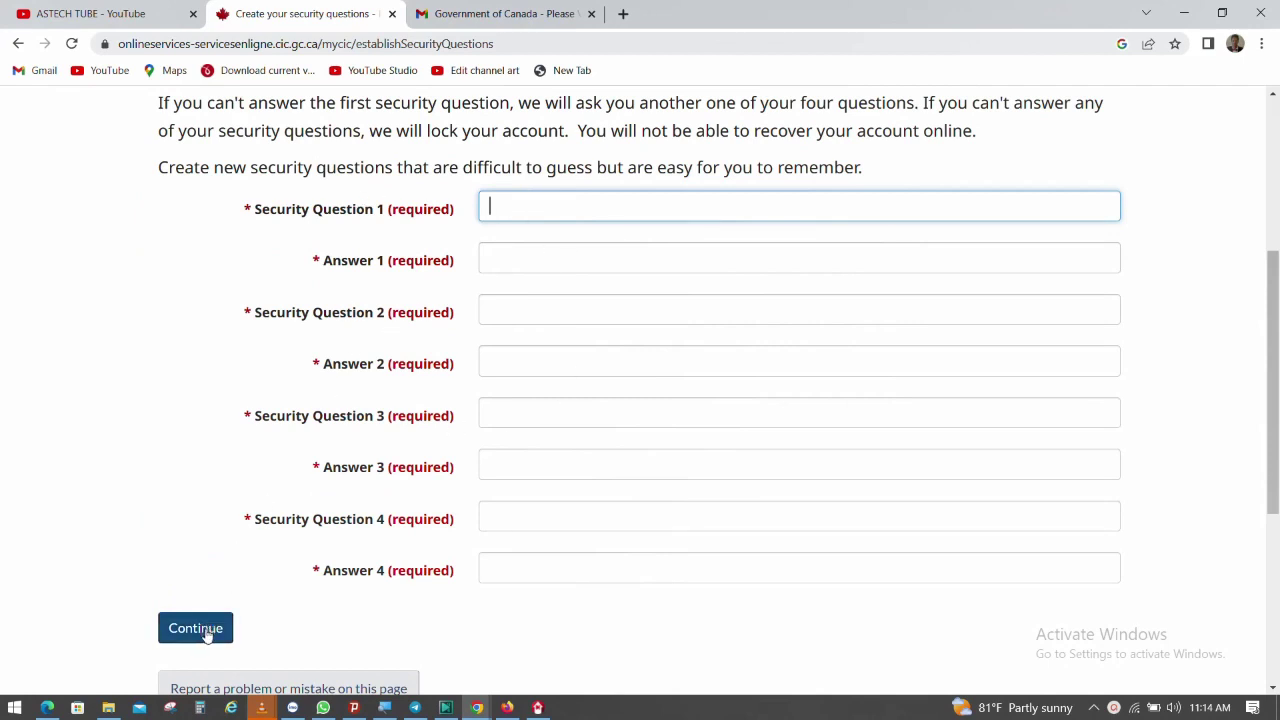
left_click_drag(1277, 388, 1208, 357)
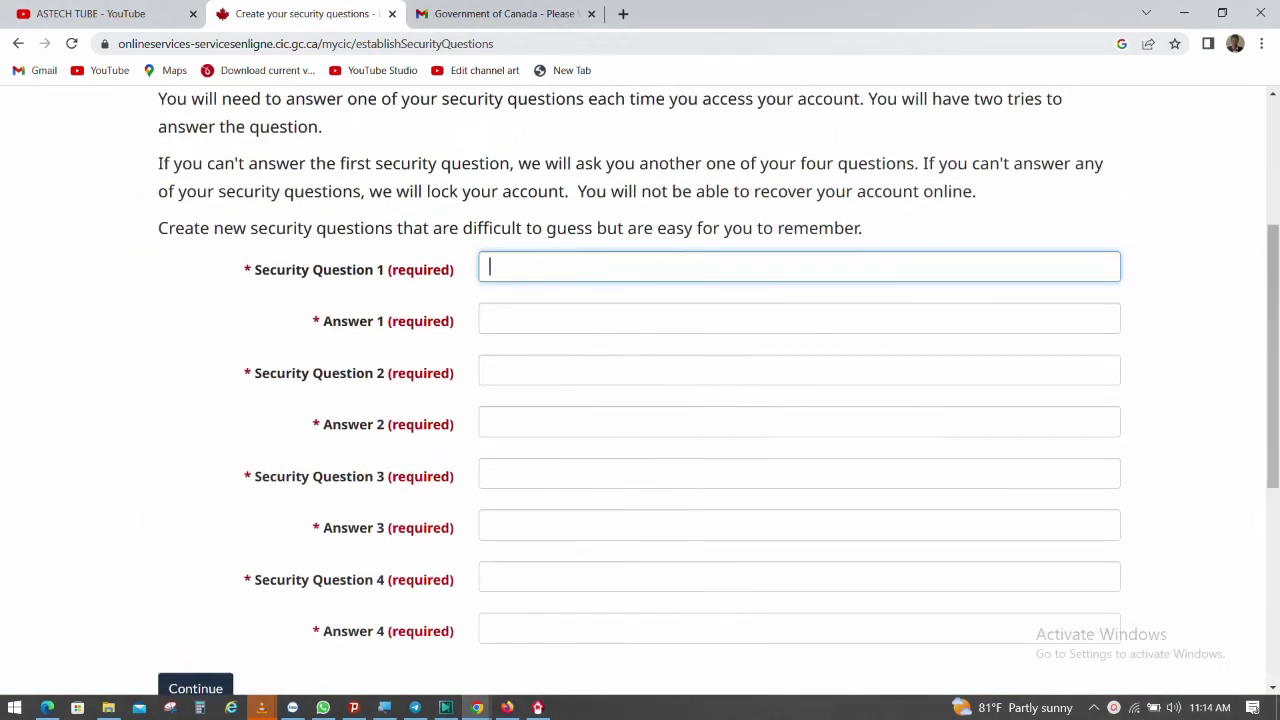
type("What Is Name")
key("Tab")
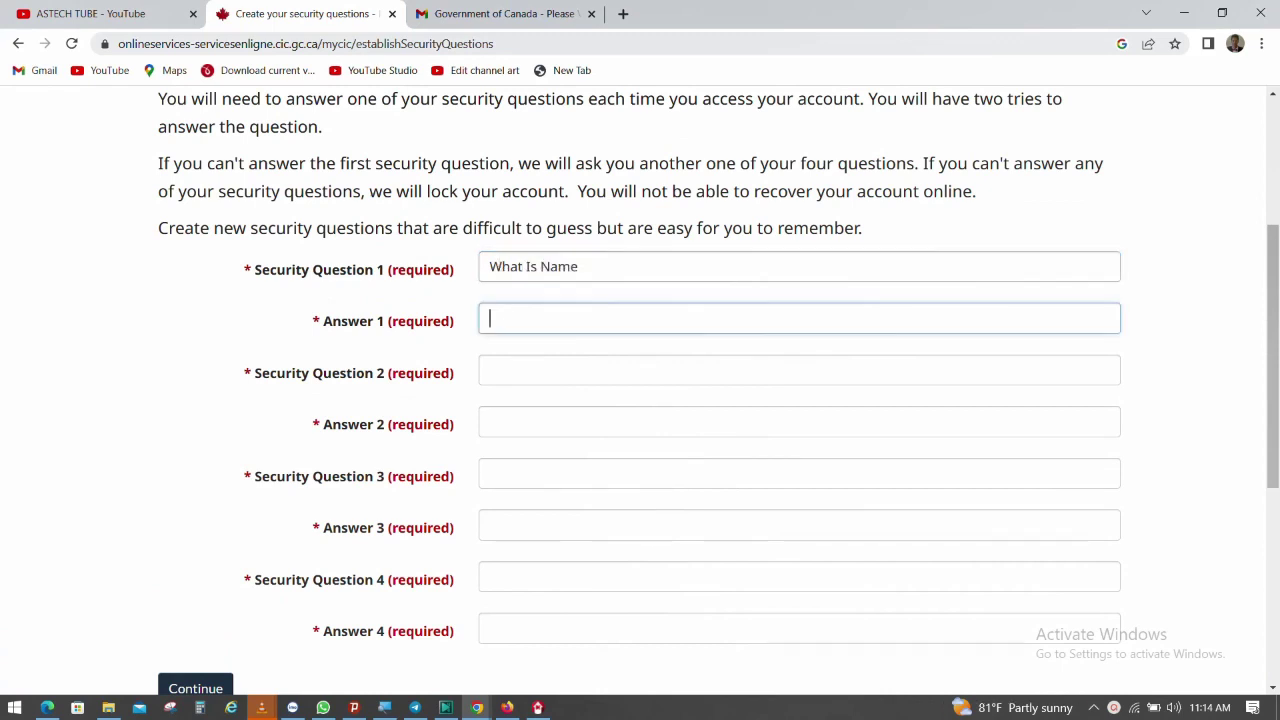
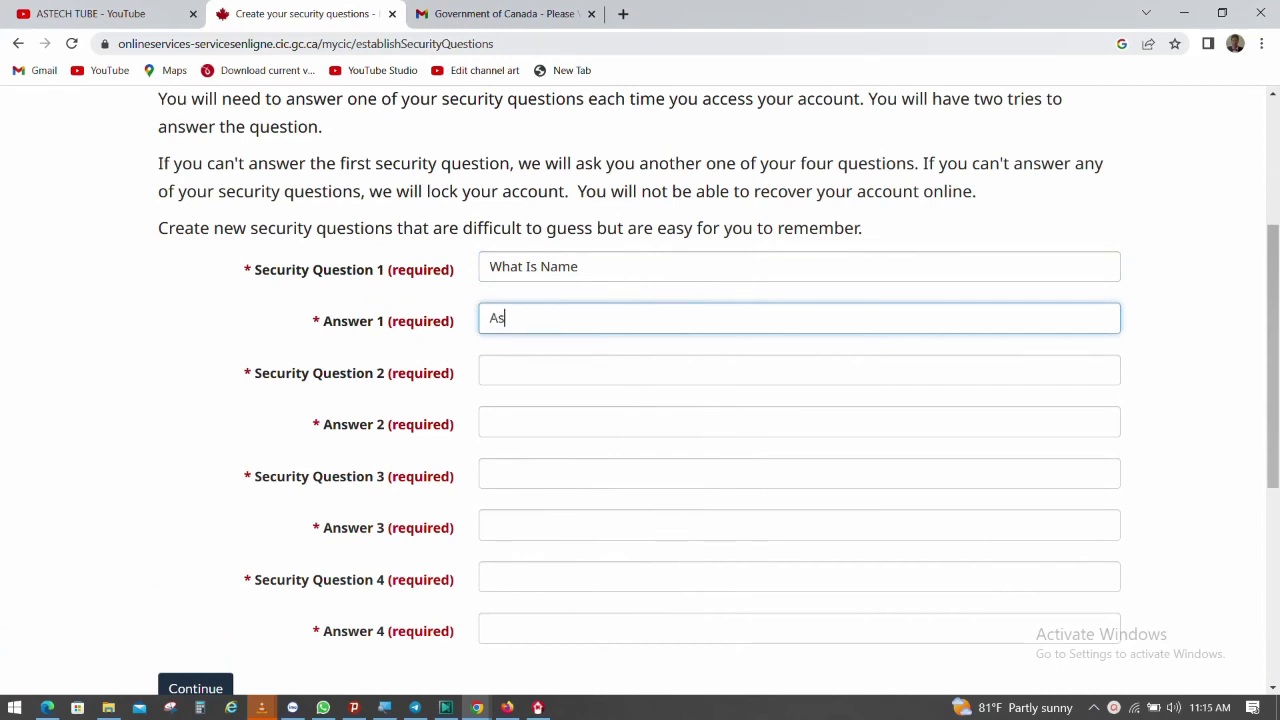
left_click(491, 368)
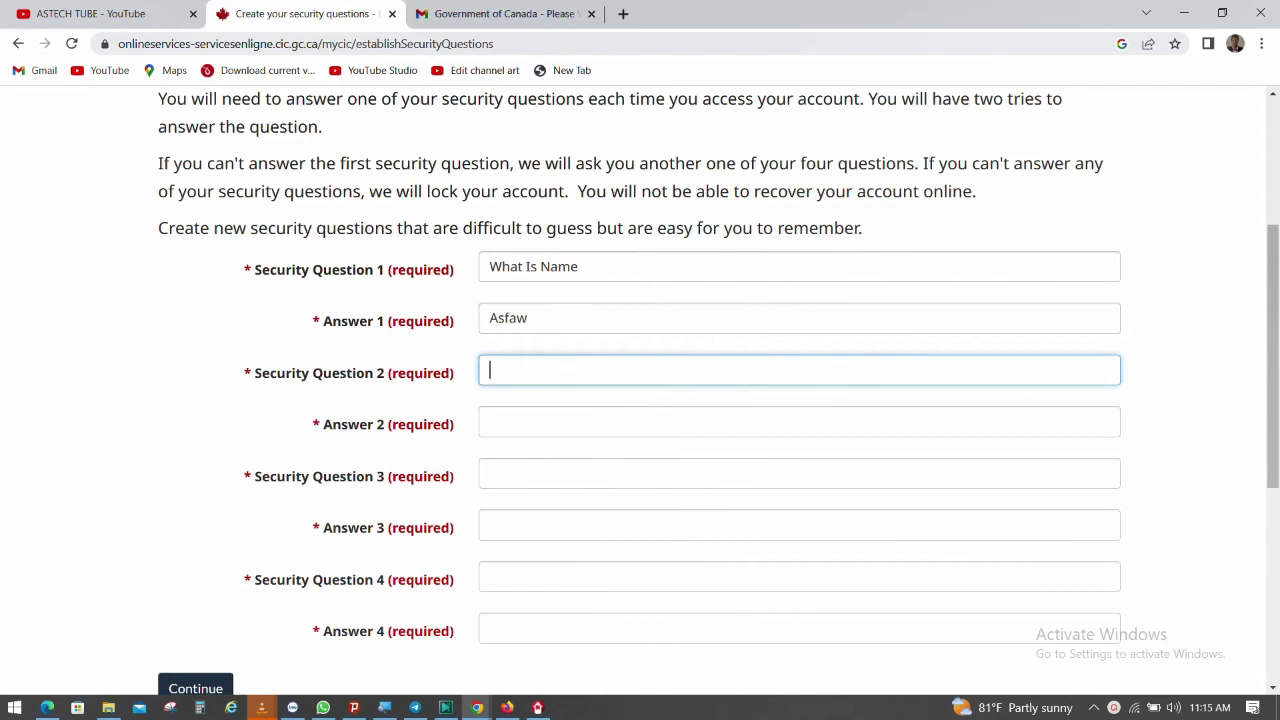
type("Where are you")
left_click(527, 416)
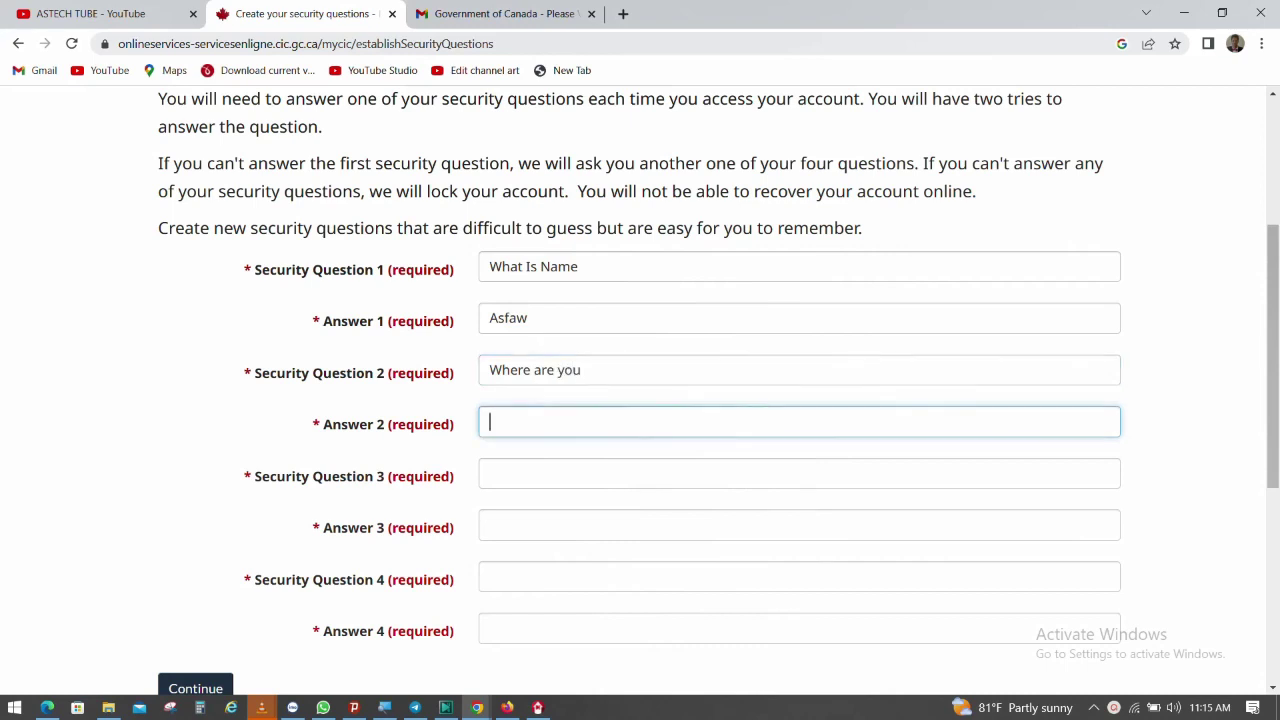
- Enter the short third and fourth questions 'Qw' and 'WHAH' with answers, then submit
left_click(517, 471)
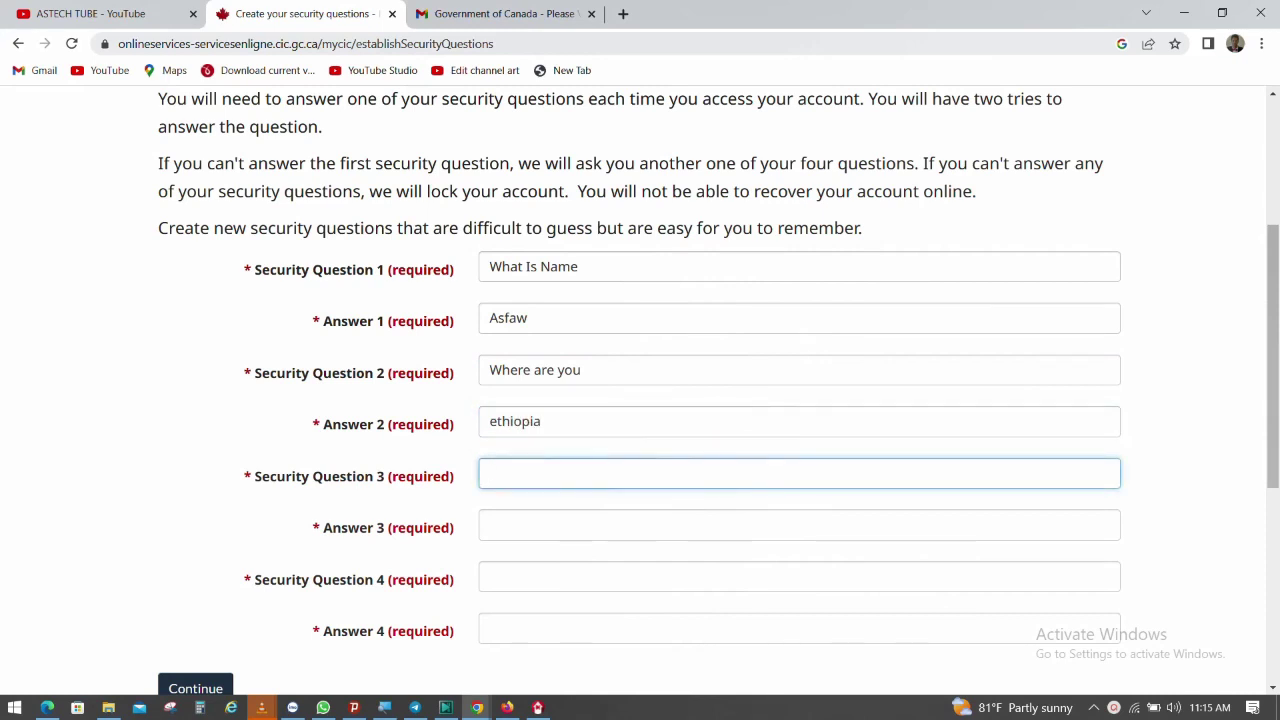
type("Wher")
key("BackSpace")
key("BackSpace")
type("Qw")
key("Tab")
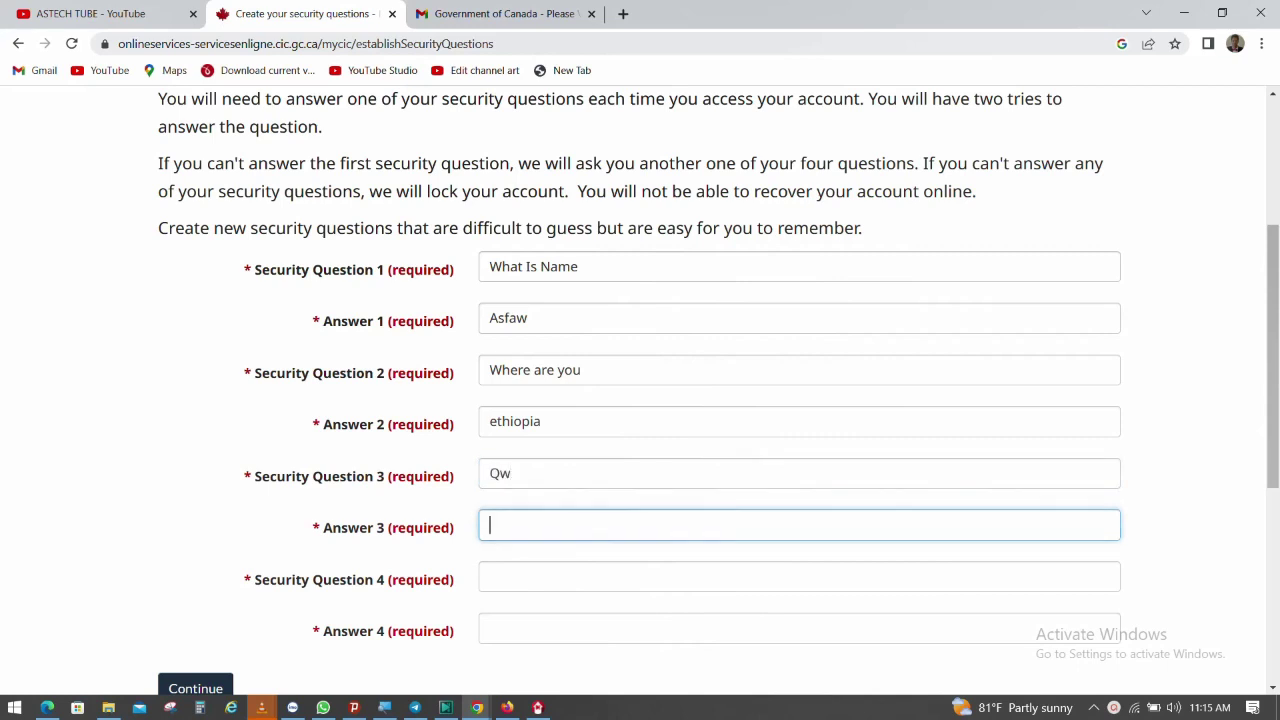
key("Tab")
key("Tab")
key("shift+Tab")
type("WHAH")
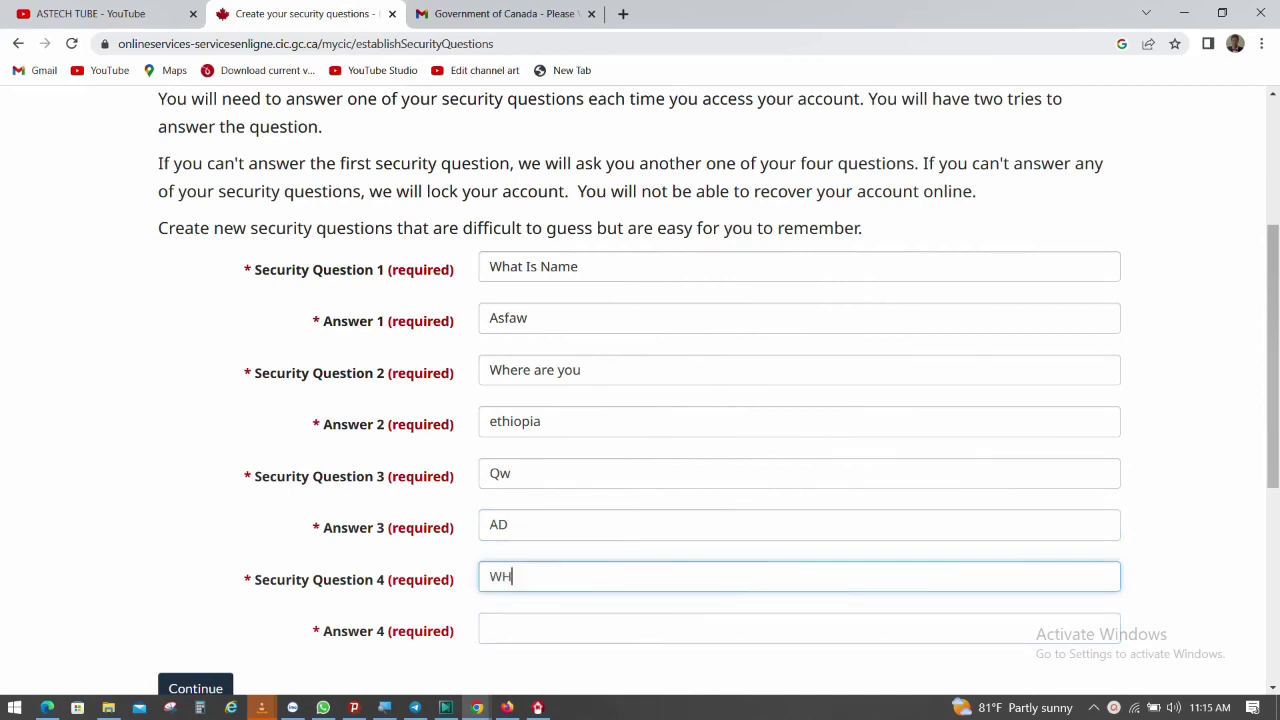
left_click(506, 620)
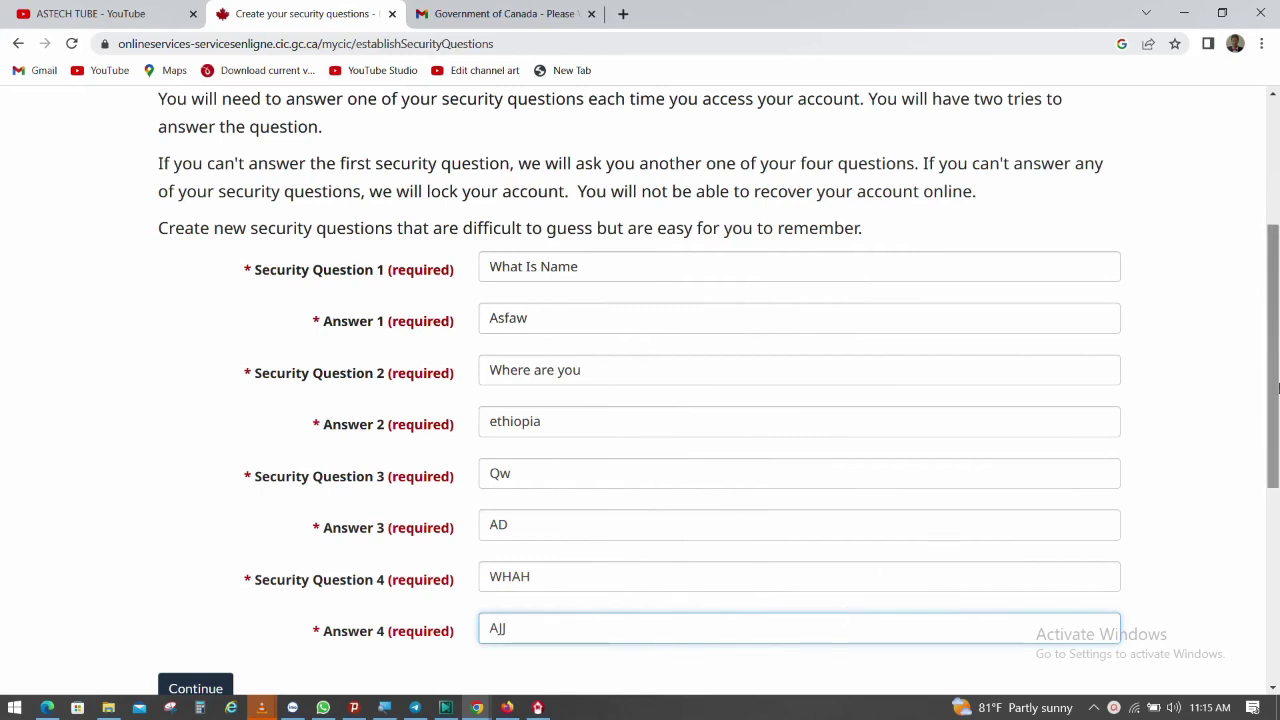
left_click_drag(1278, 386, 1278, 458)
left_click(203, 533)
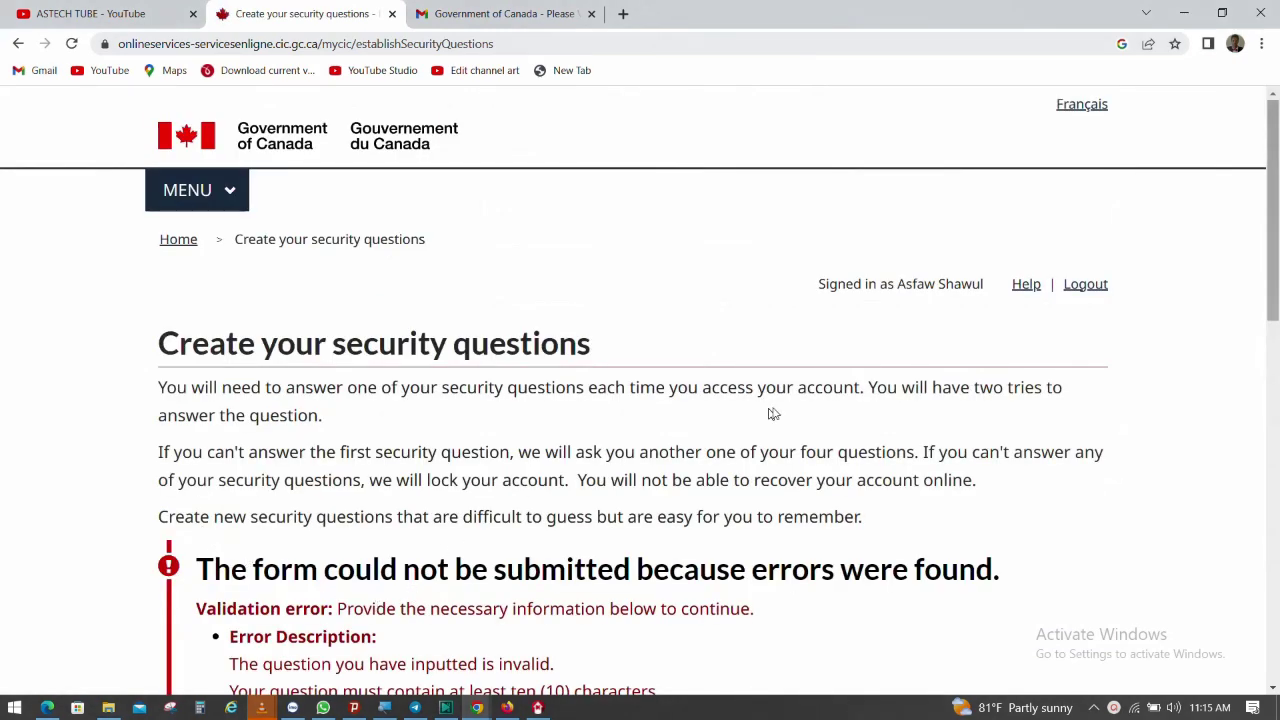
- Apply the suggested text to Security Question 1 and resubmit the security questions form
left_click_drag(1276, 253, 1276, 502)
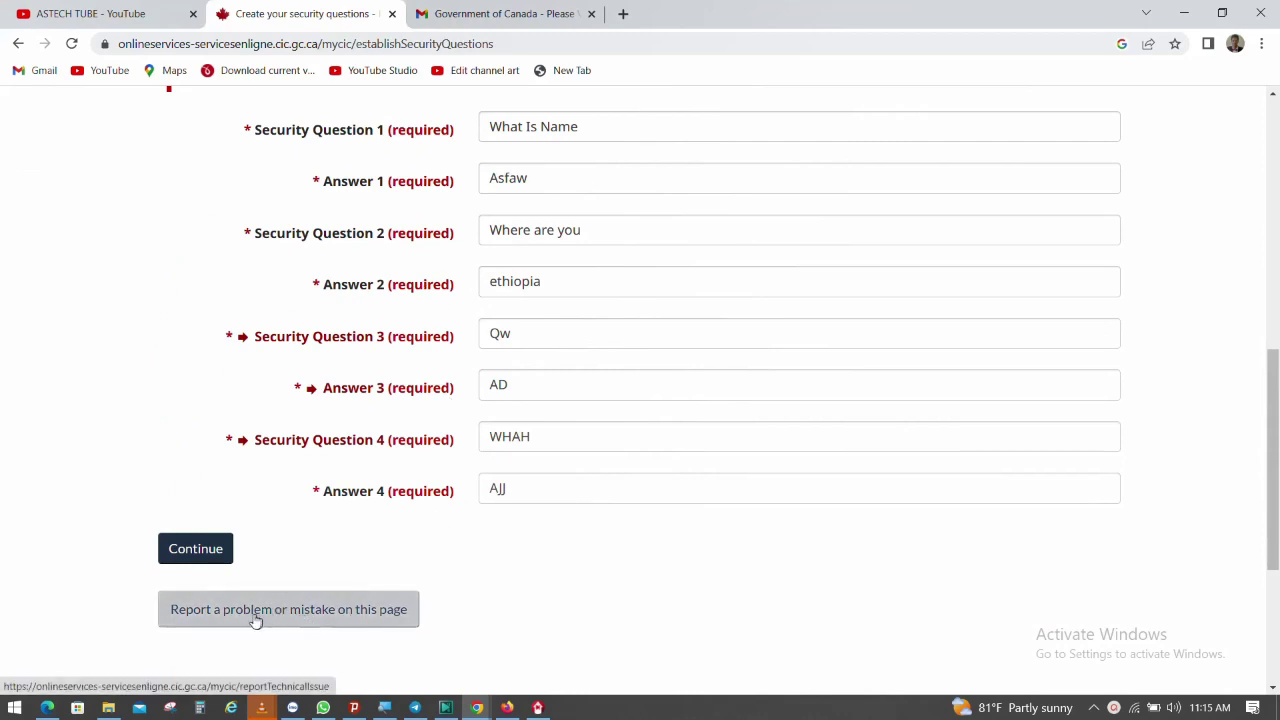
left_click_drag(1276, 446, 1277, 391)
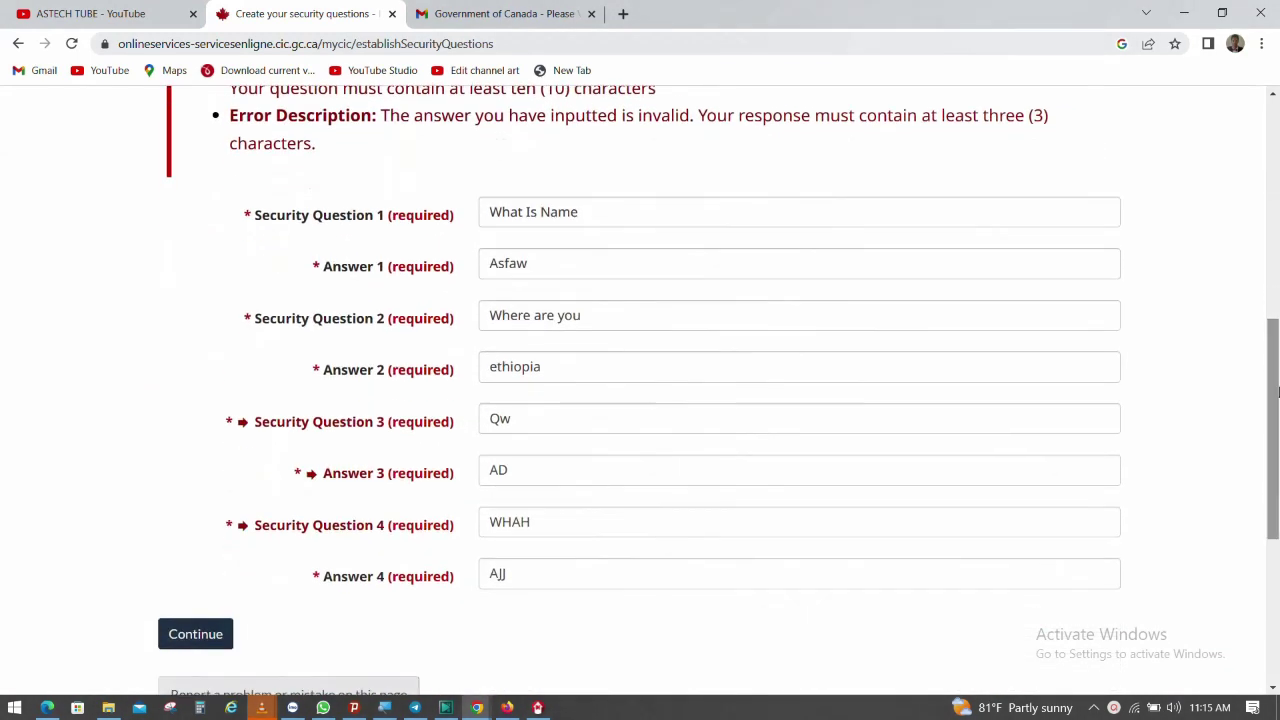
left_click(647, 215)
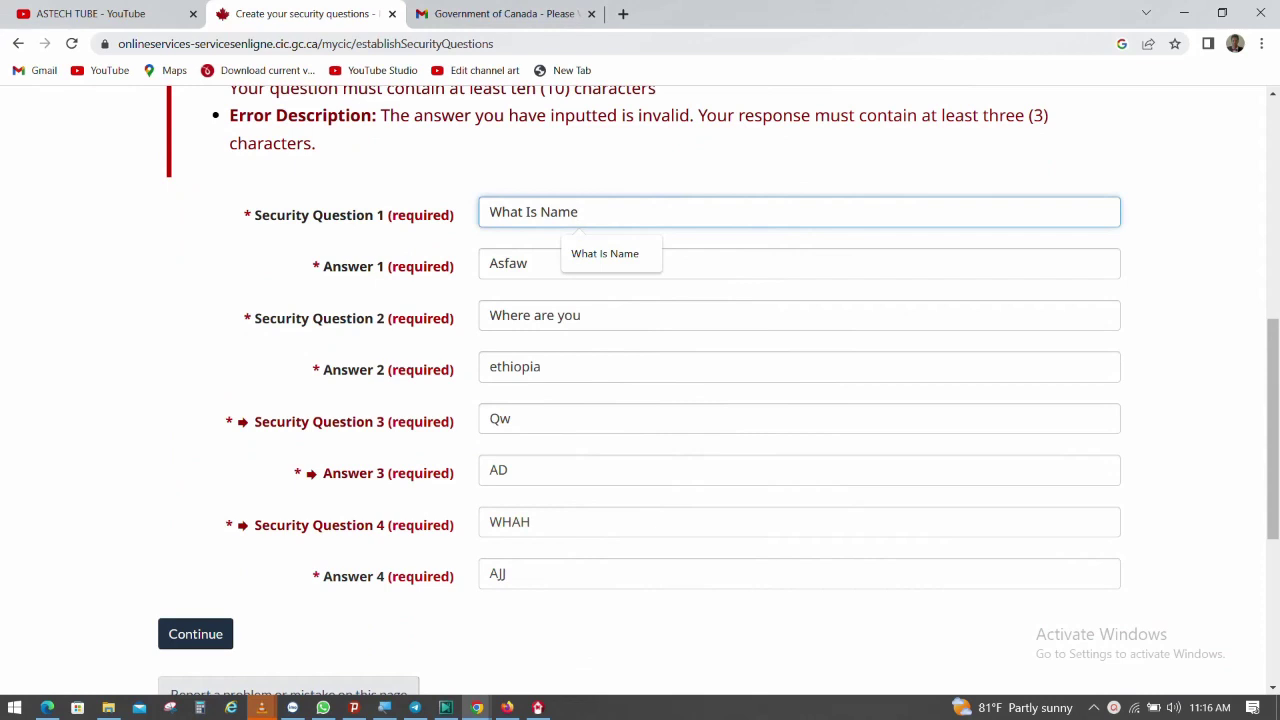
left_click(611, 256)
left_click(611, 262)
left_click(566, 338)
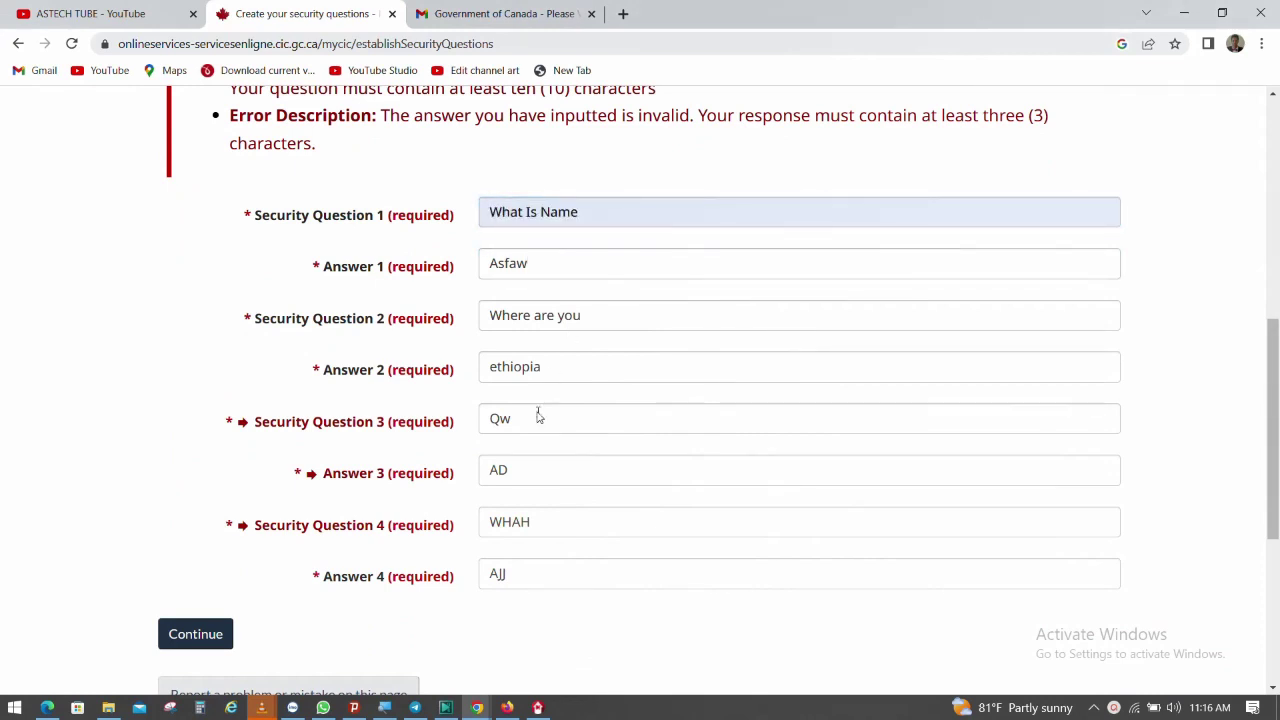
left_click(196, 640)
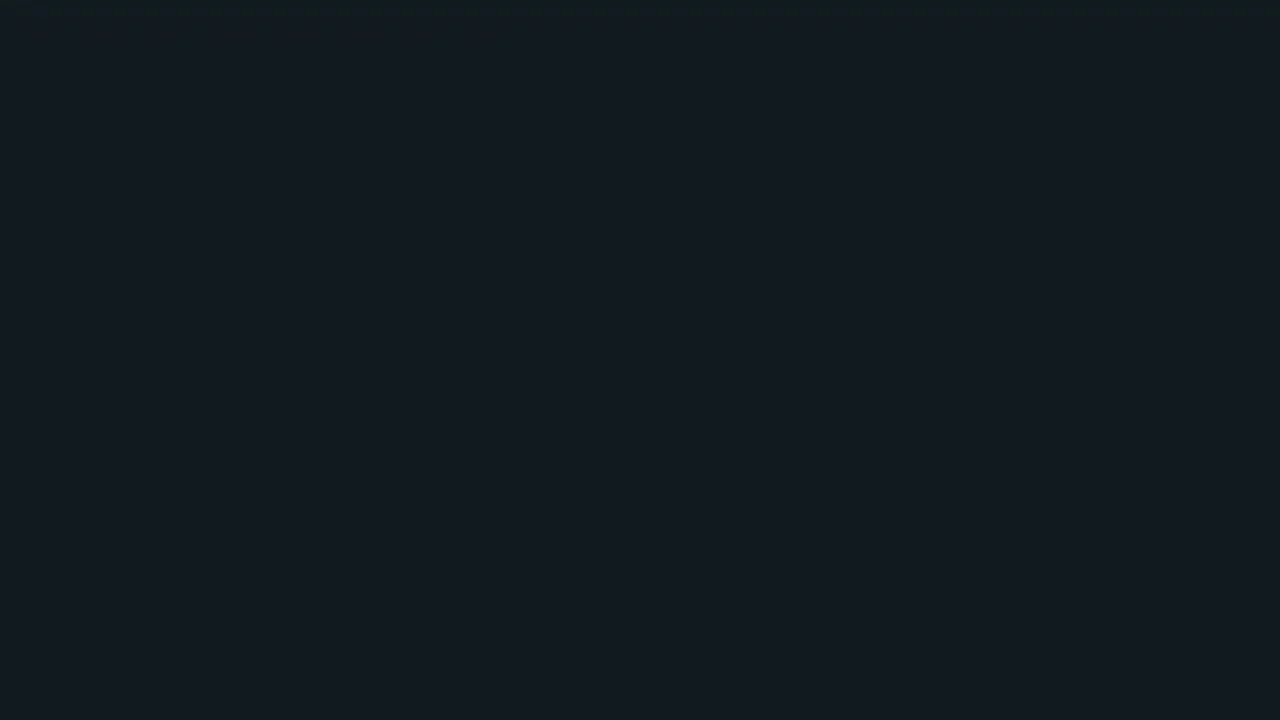